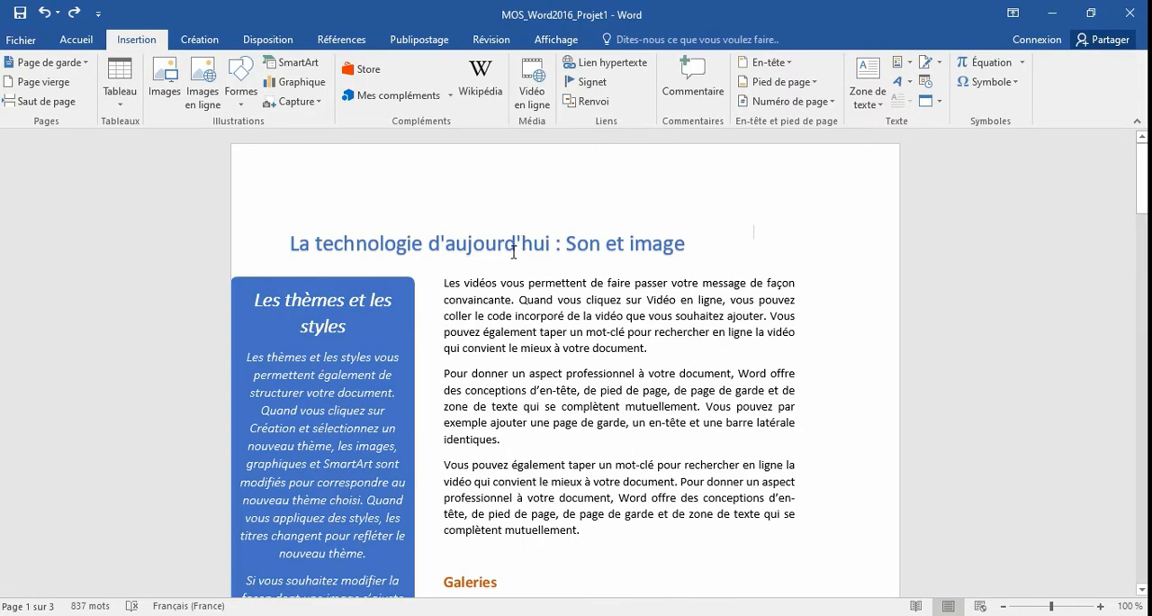
Split the document window into a large upper pane on page 1 and a small lower pane showing the Tâche 1 instructions.
scroll(514, 255, "down", 15)
scroll(513, 255, "down", 15)
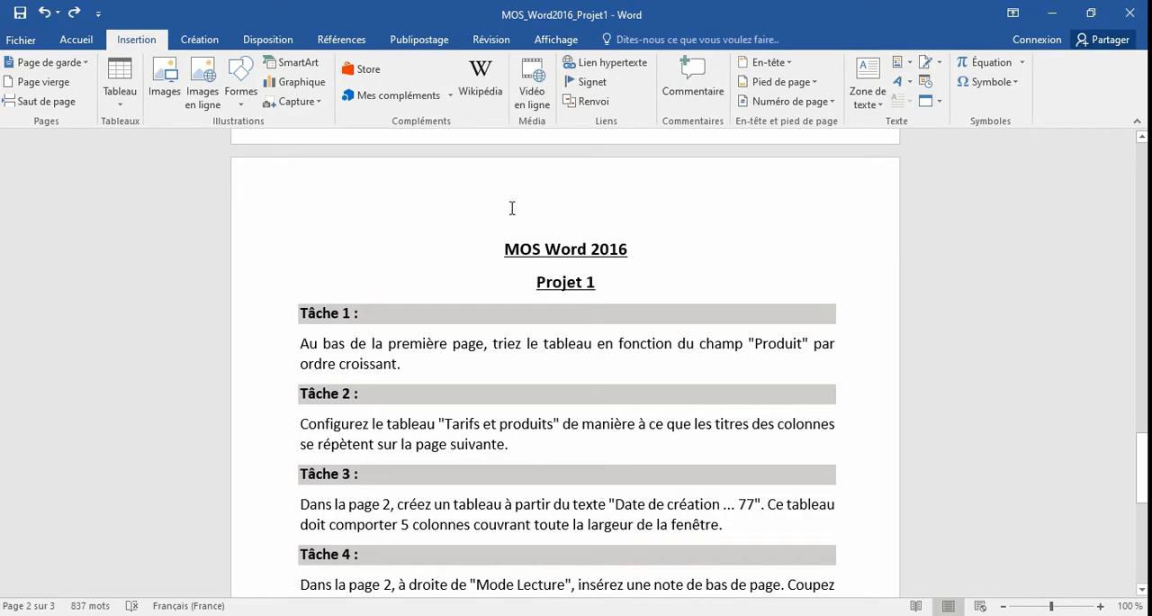
scroll(511, 208, "down", 2)
scroll(532, 363, "up", 15)
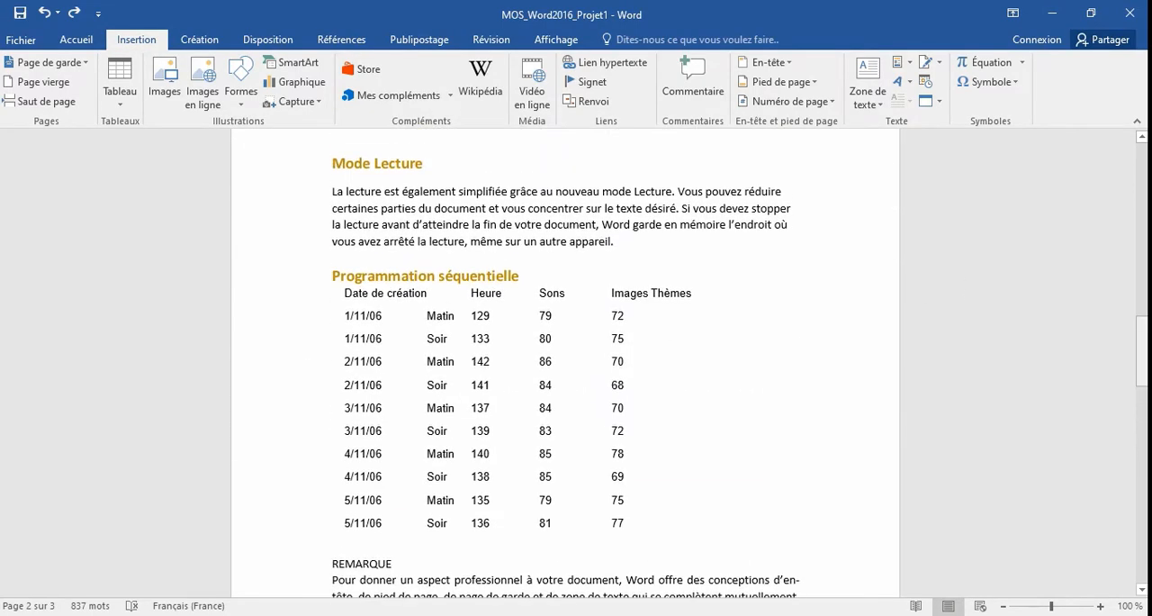
left_click_drag(1142, 351, 1143, 171)
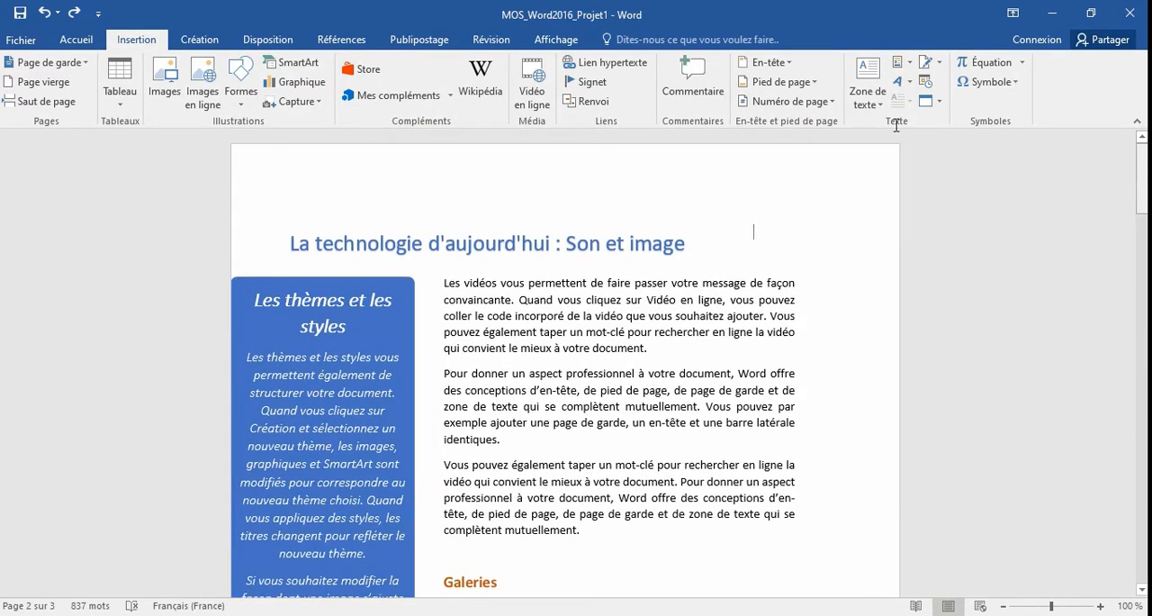
left_click(556, 40)
left_click(612, 90)
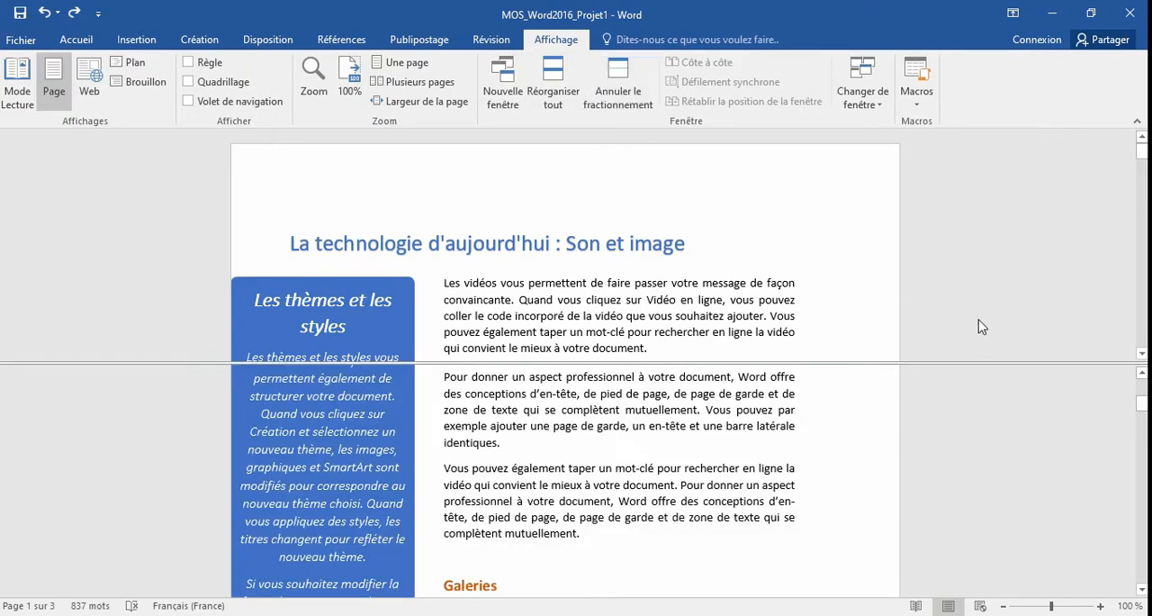
left_click(978, 365)
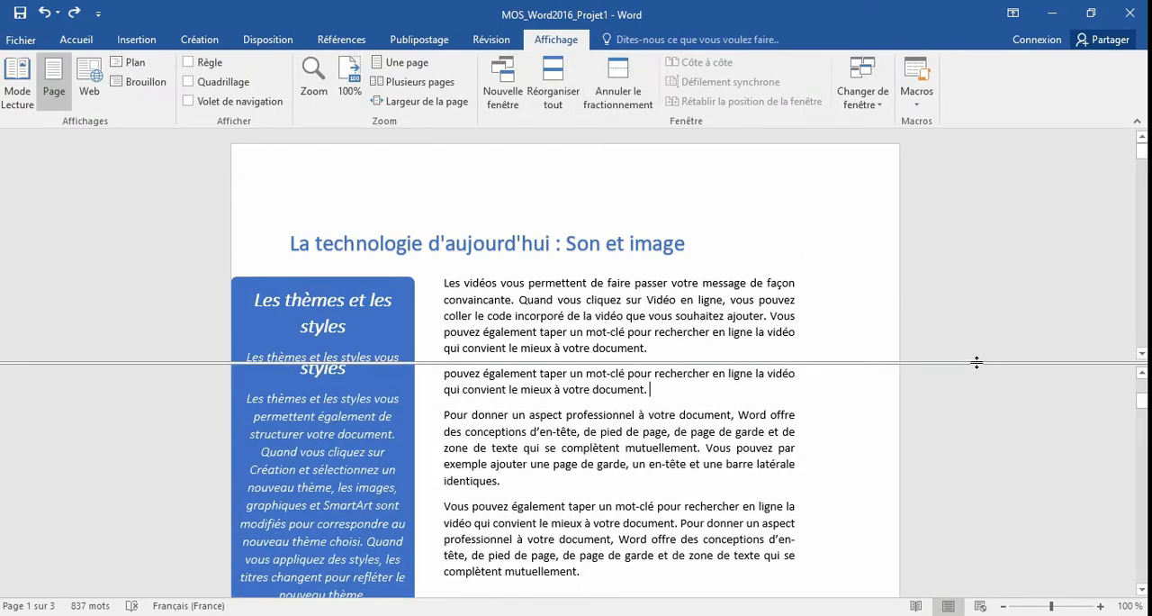
left_click_drag(976, 362, 976, 498)
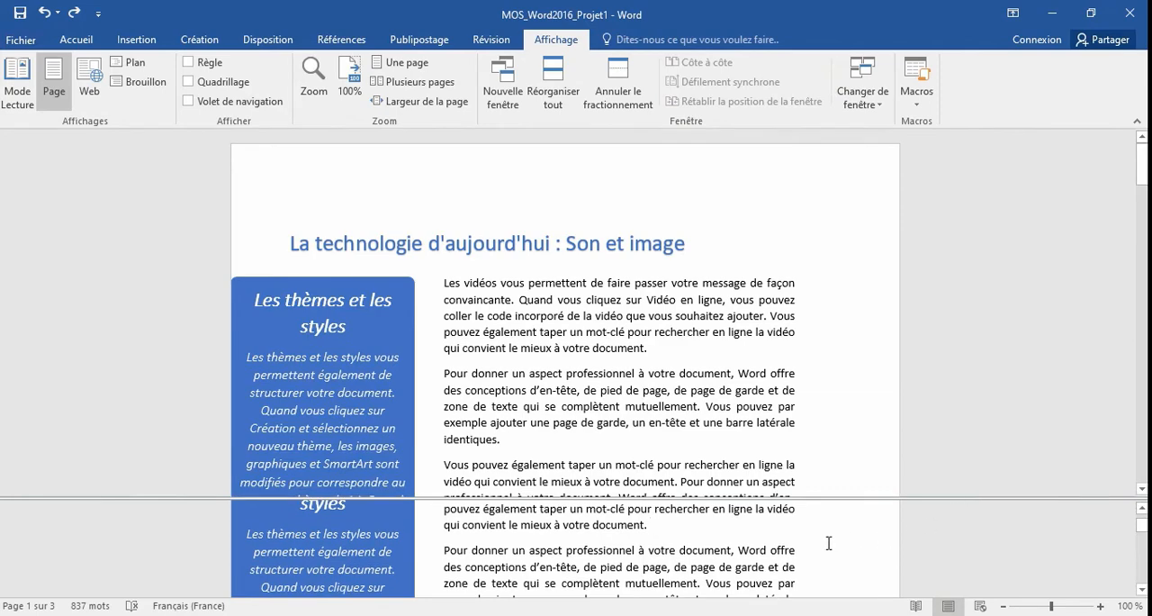
scroll(829, 542, "down", 15)
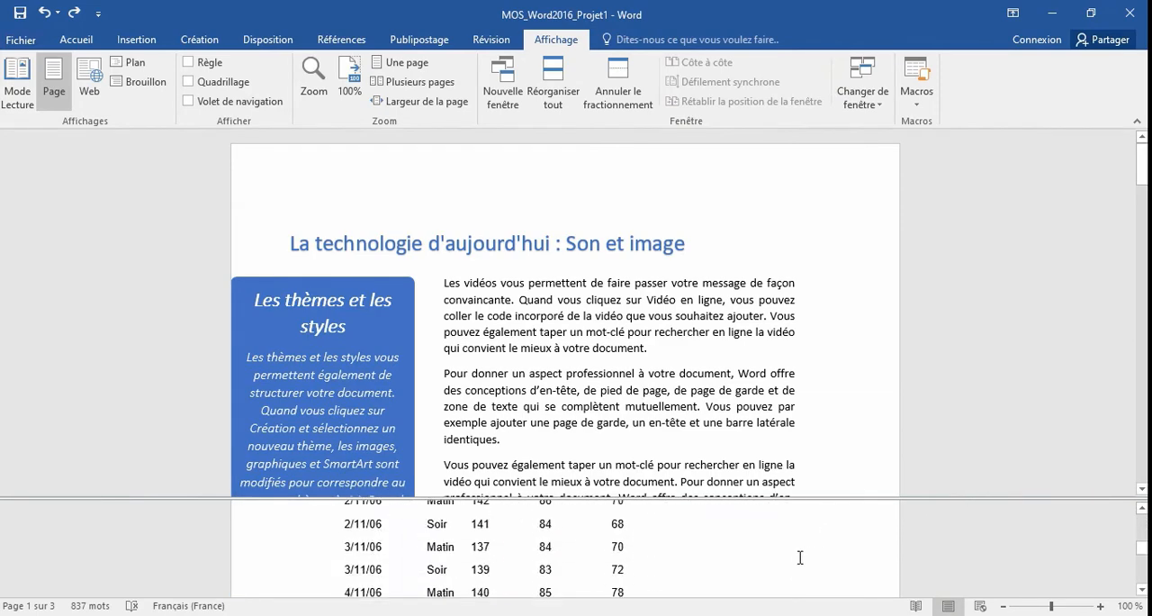
scroll(699, 558, "down", 8)
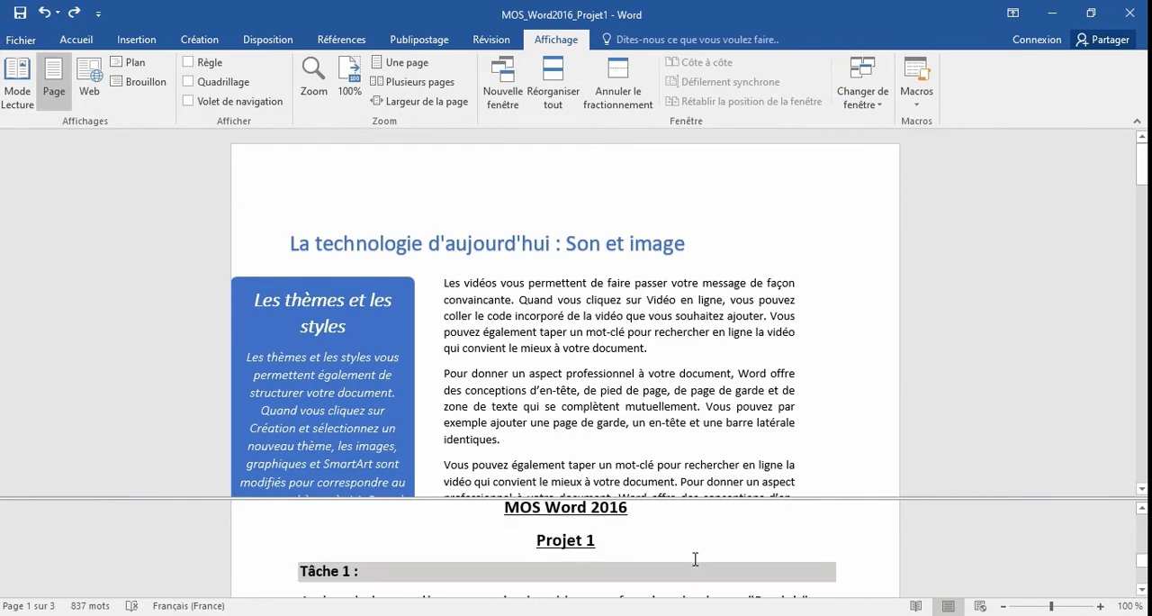
scroll(694, 559, "down", 1)
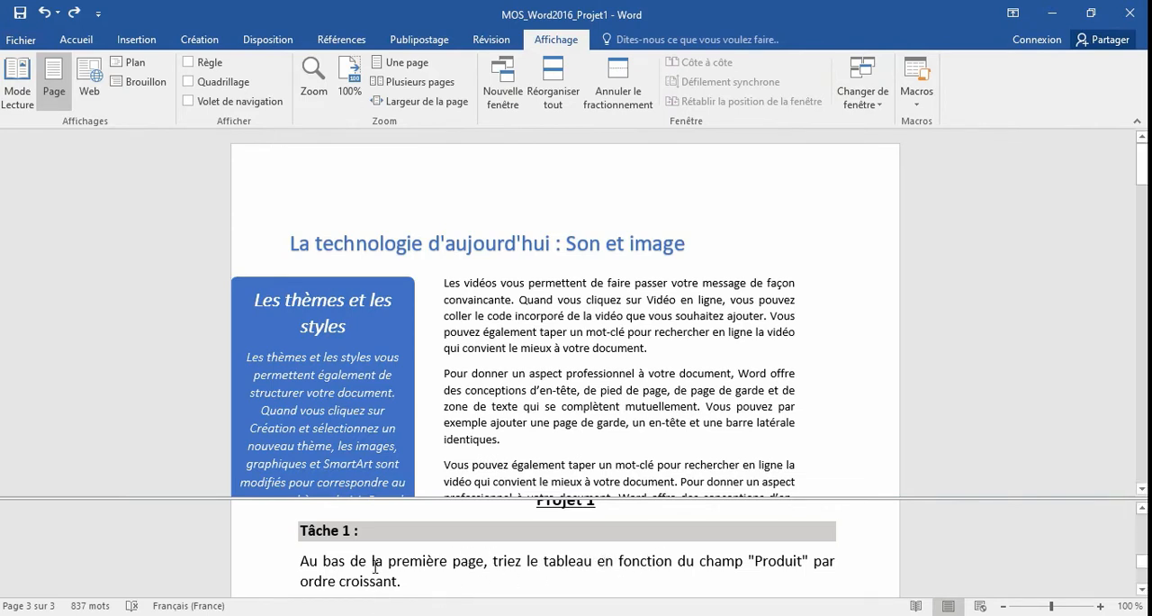
Sort the "Tarifs et produits" table at the end of page 1 by the Produit field in ascending order, keeping its header row.
left_click(455, 381)
scroll(537, 360, "down", 5)
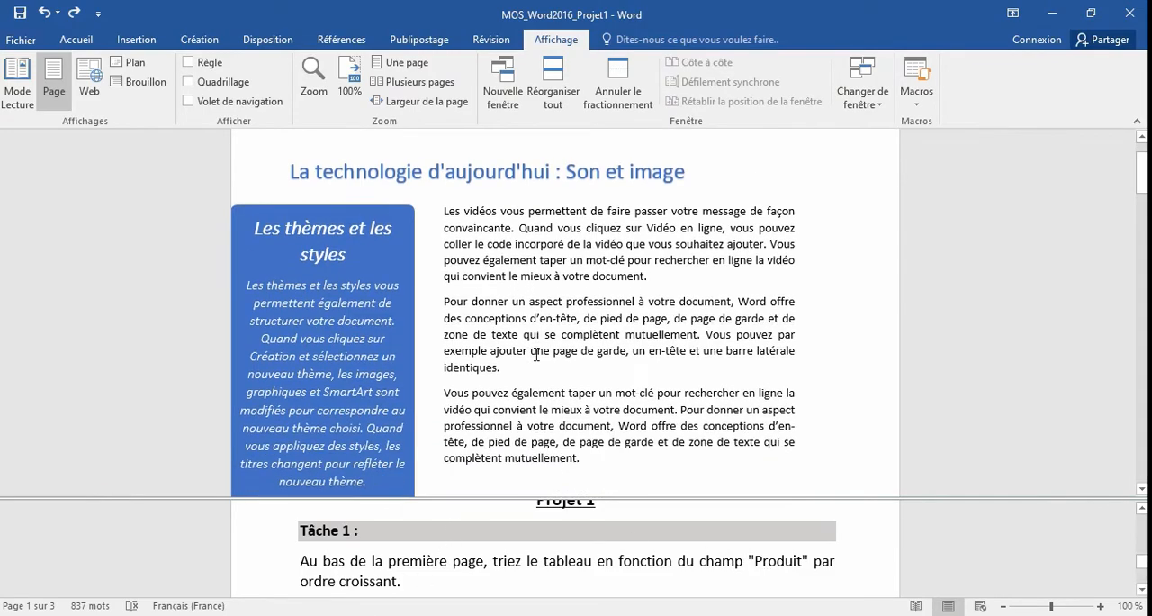
scroll(536, 363, "down", 8)
scroll(536, 363, "up", 2)
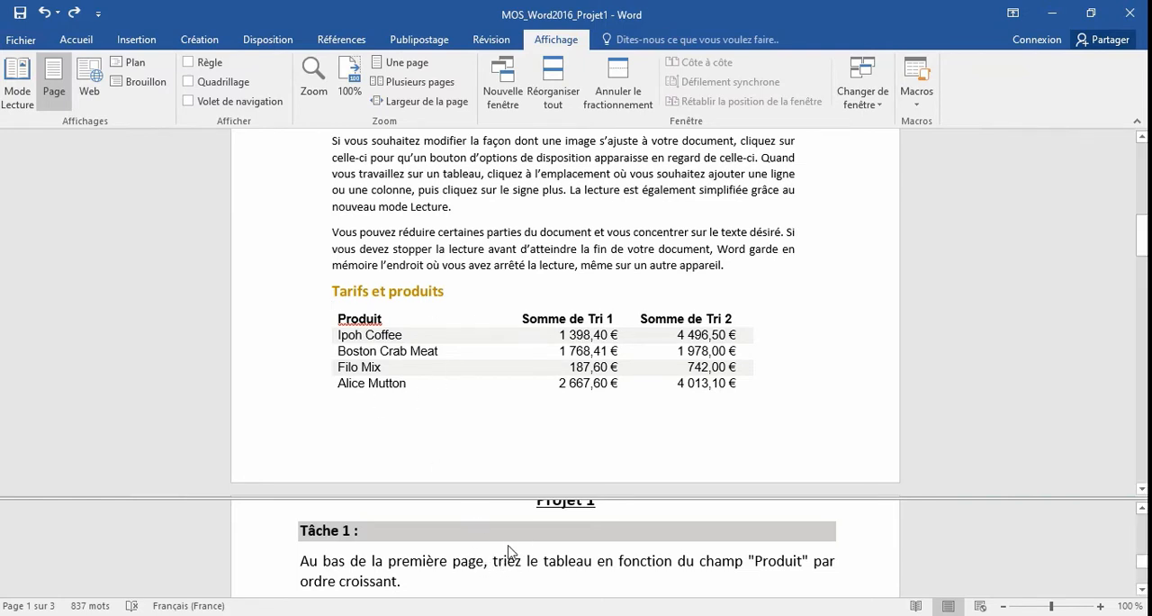
left_click(424, 358)
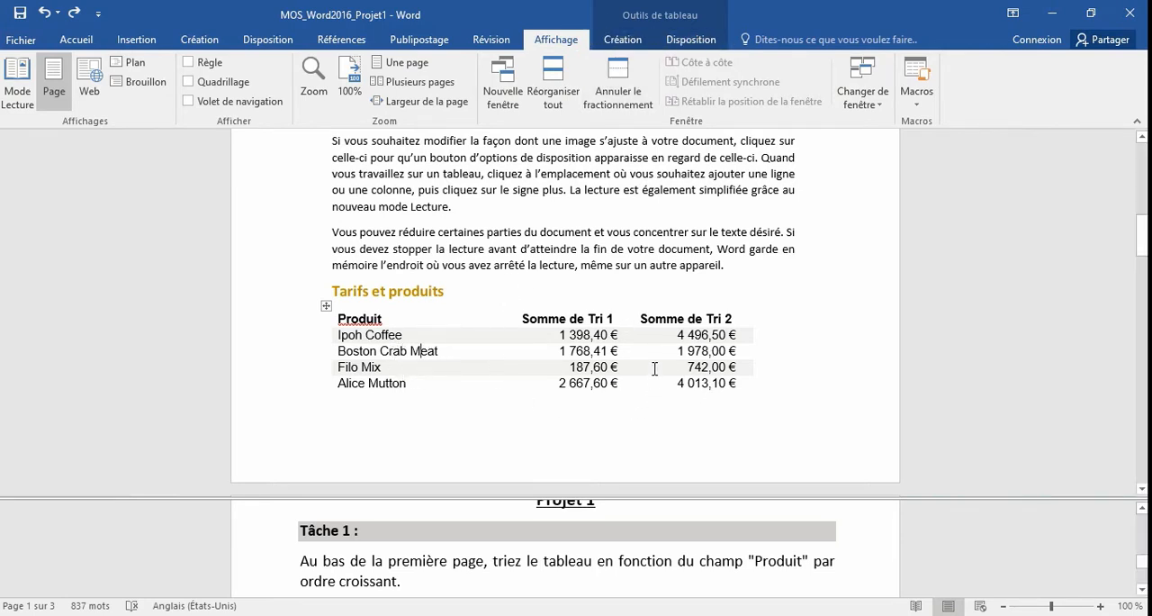
left_click(677, 43)
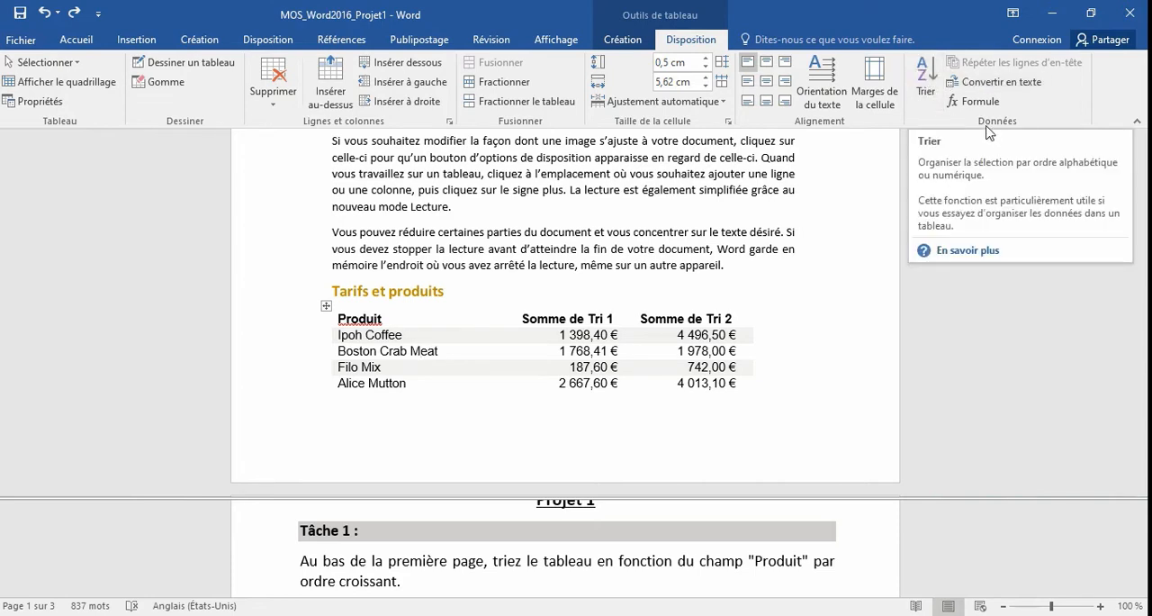
left_click(927, 80)
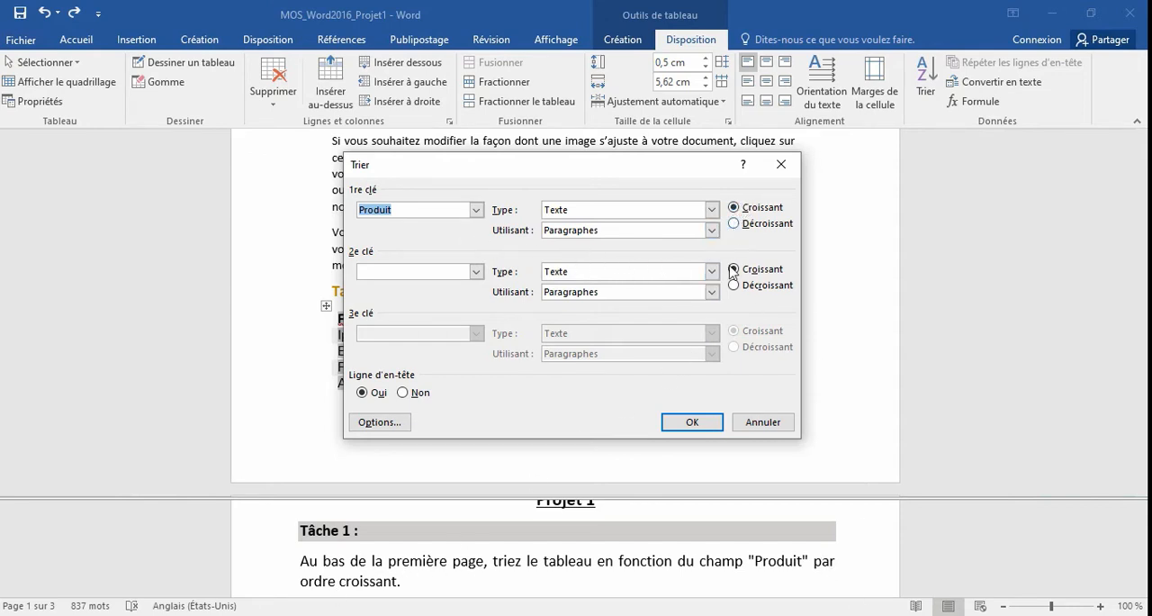
left_click(706, 431)
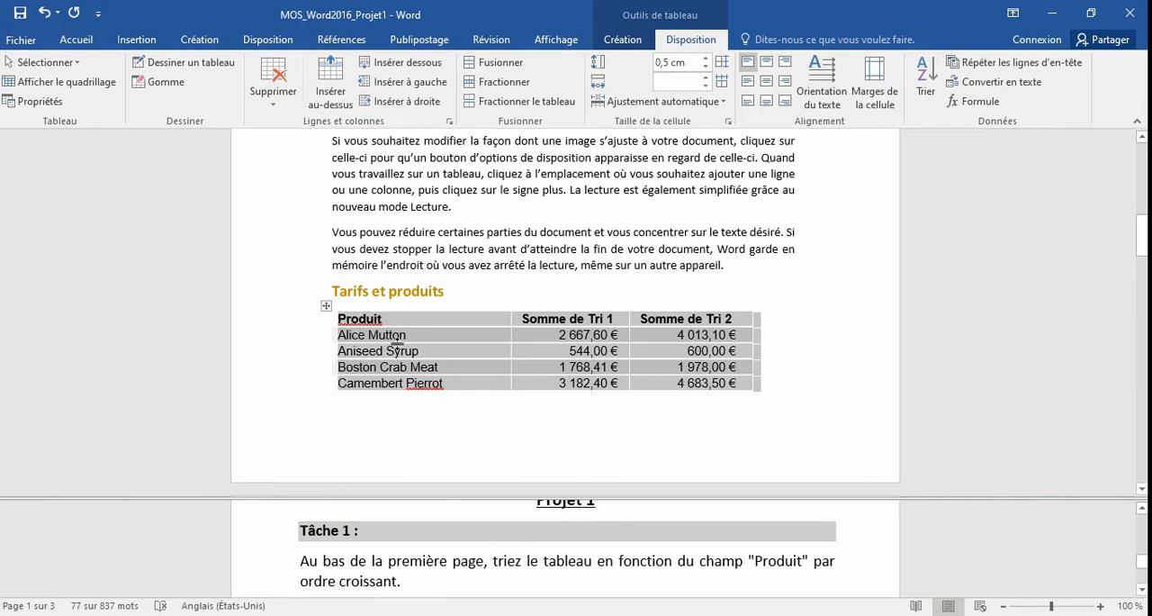
Following Tâche 2, make the header row of the "Tarifs et produits" table repeat on the following page.
left_click(486, 560)
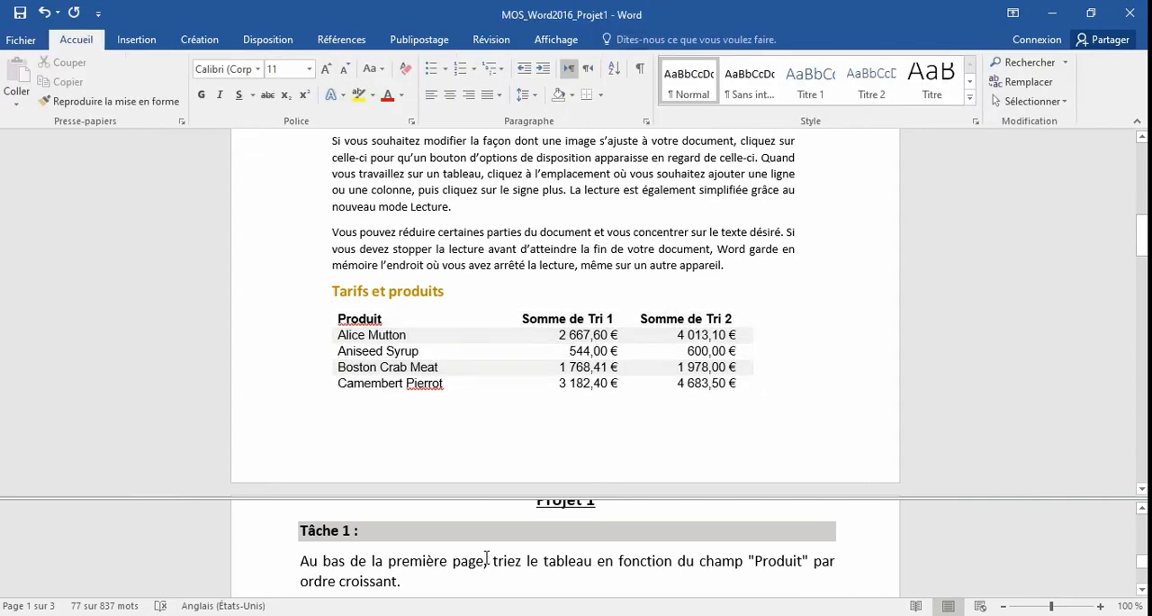
scroll(486, 559, "down", 2)
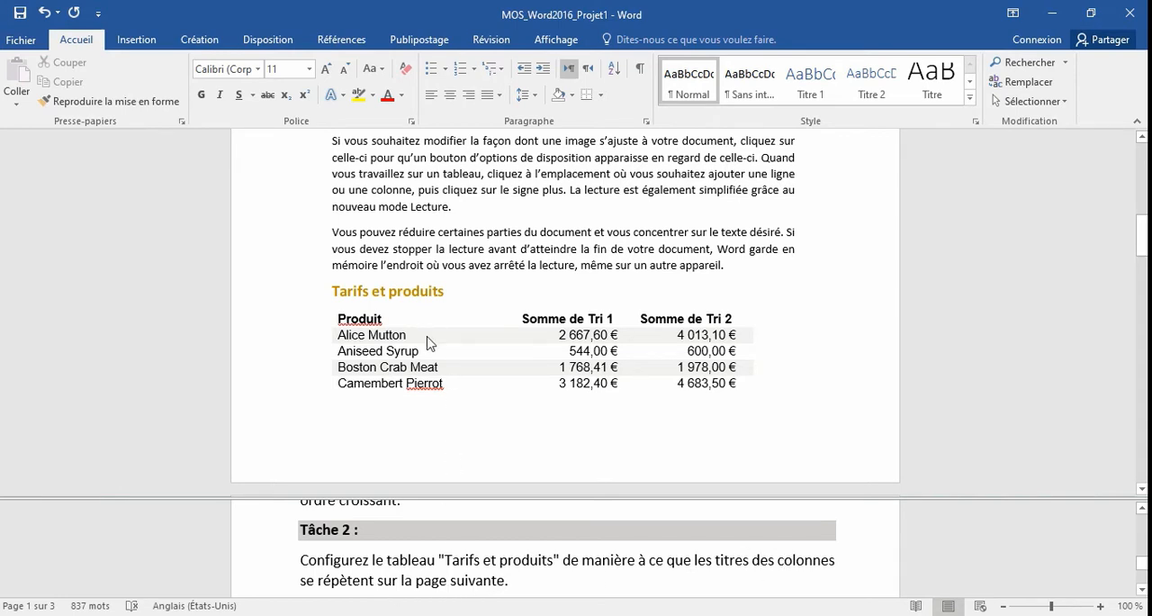
left_click(325, 306)
left_click(455, 356)
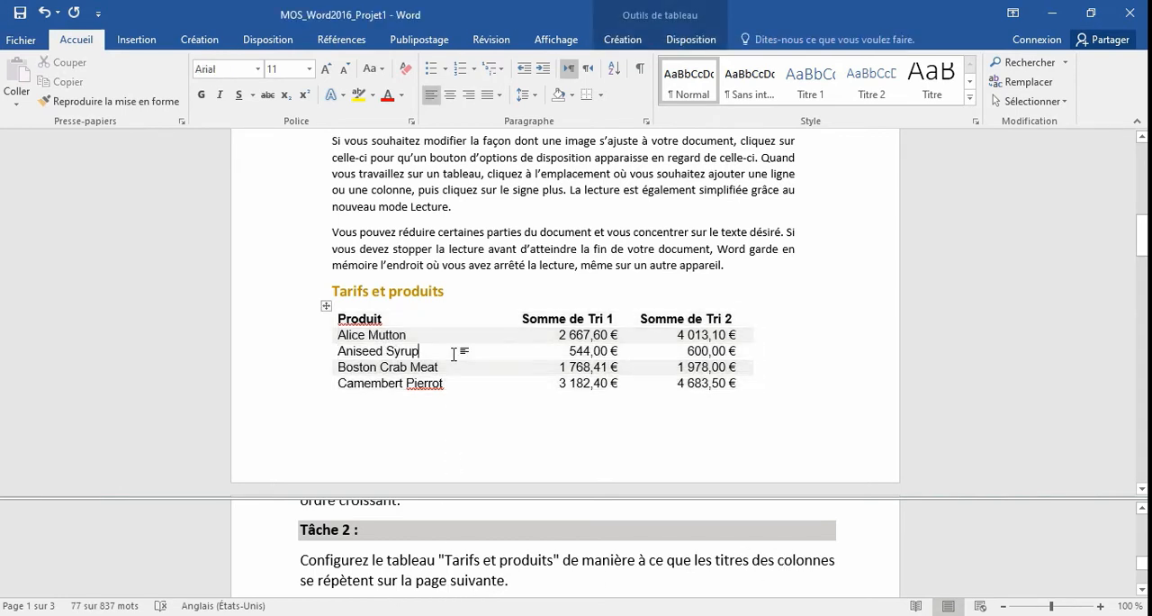
scroll(455, 334, "down", 7)
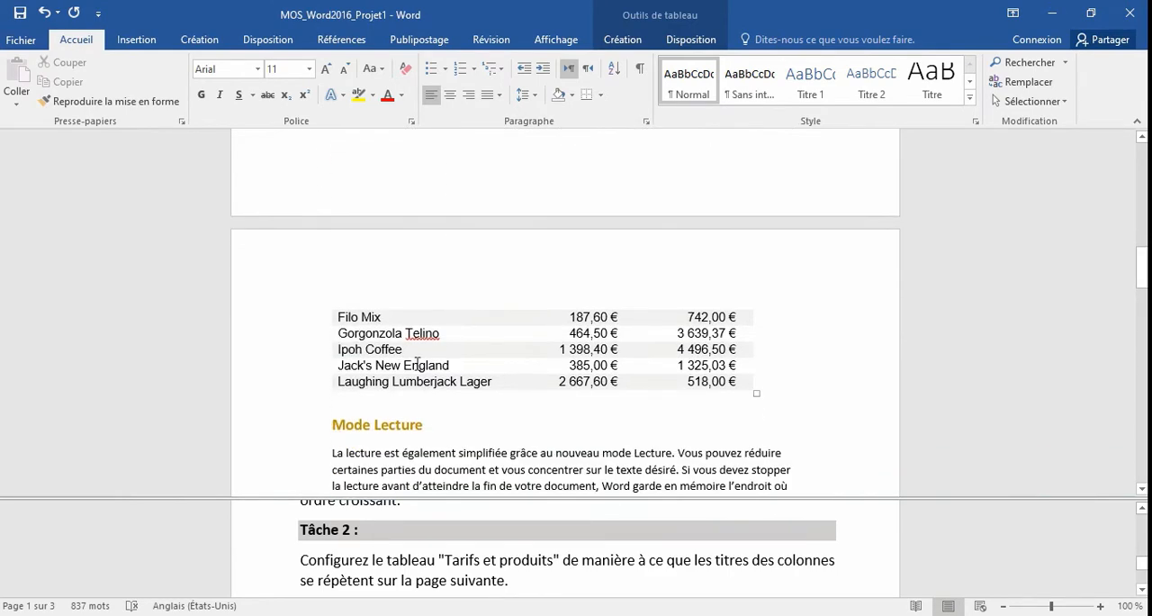
scroll(476, 329, "up", 3)
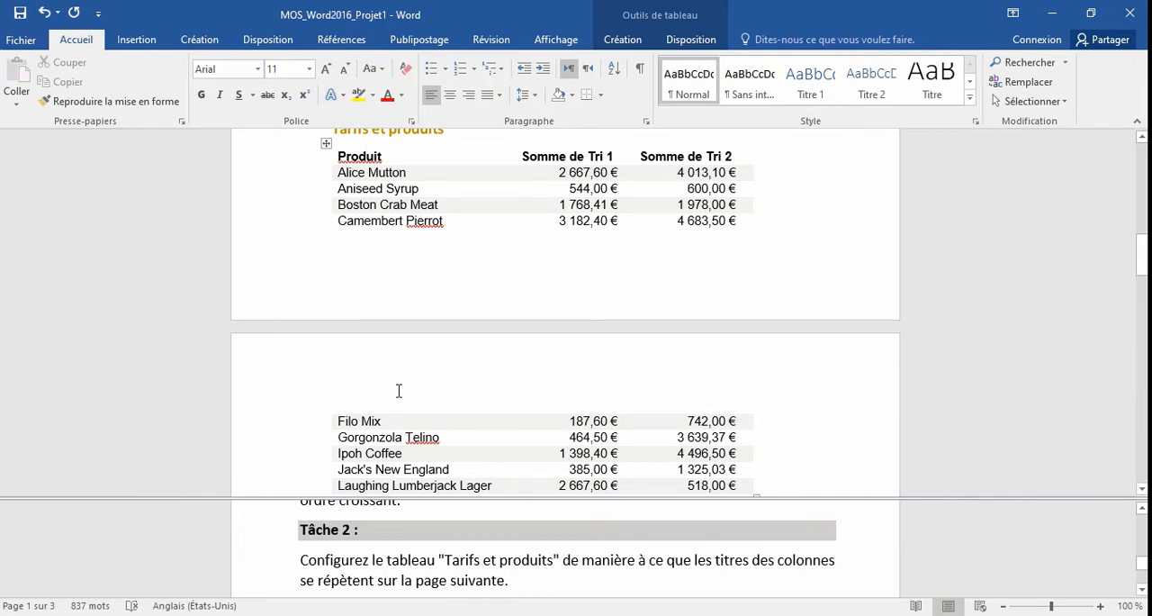
left_click(402, 423)
left_click(385, 156)
left_click_drag(341, 160, 737, 157)
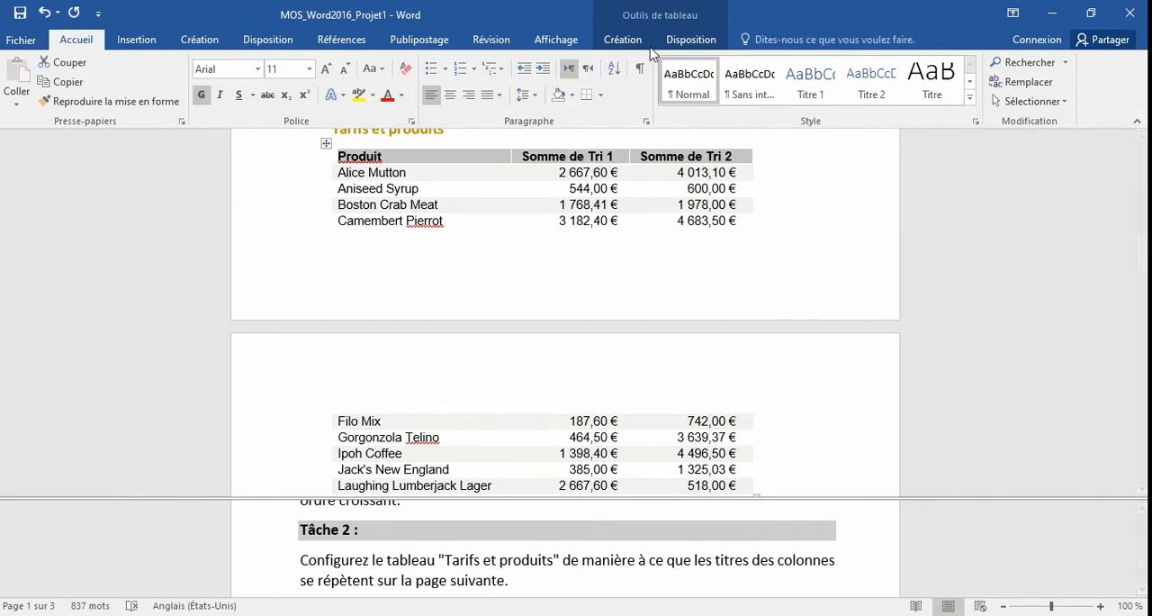
left_click(686, 39)
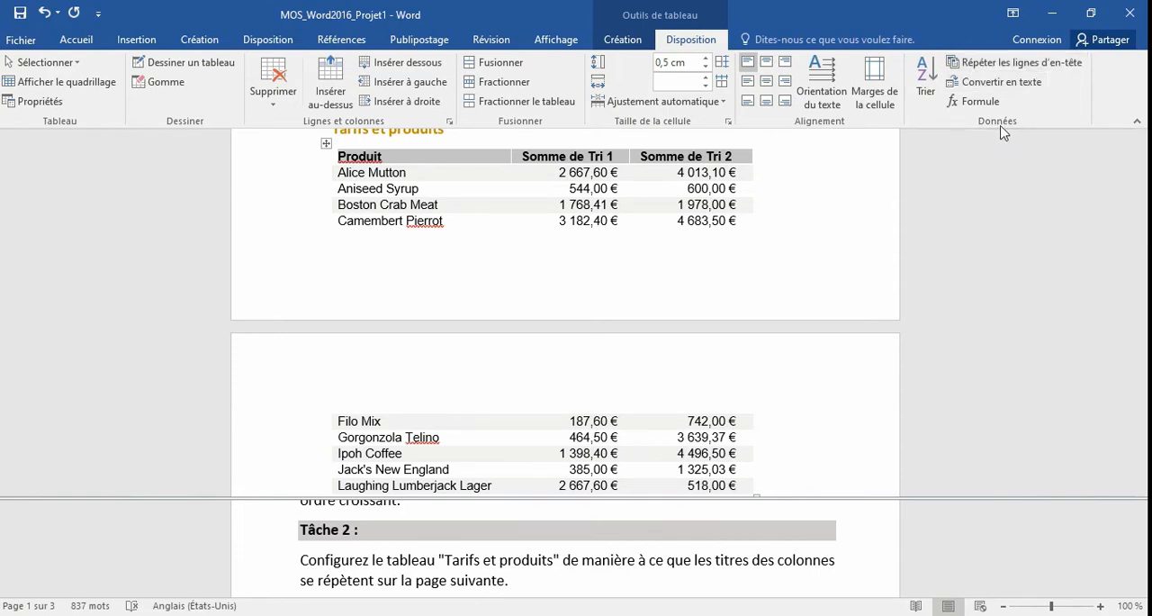
left_click(990, 67)
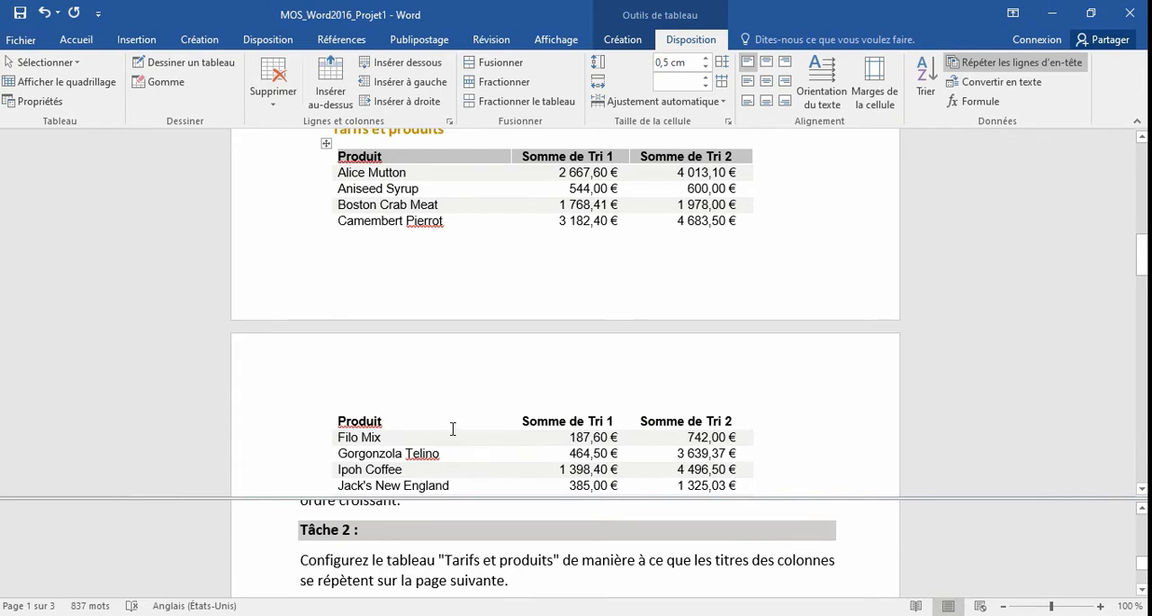
For Tâche 3, convert the text "Date de création ... 77" on page 2 into a 5-column table, separated at tabs and fitted to the window.
left_click(483, 583)
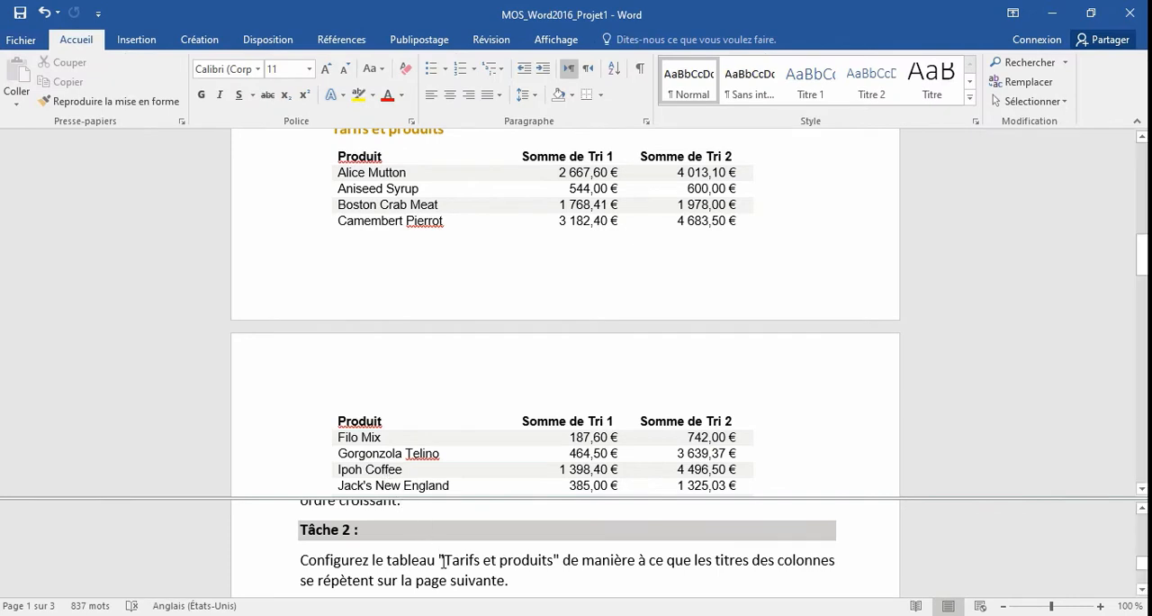
scroll(443, 560, "down", 3)
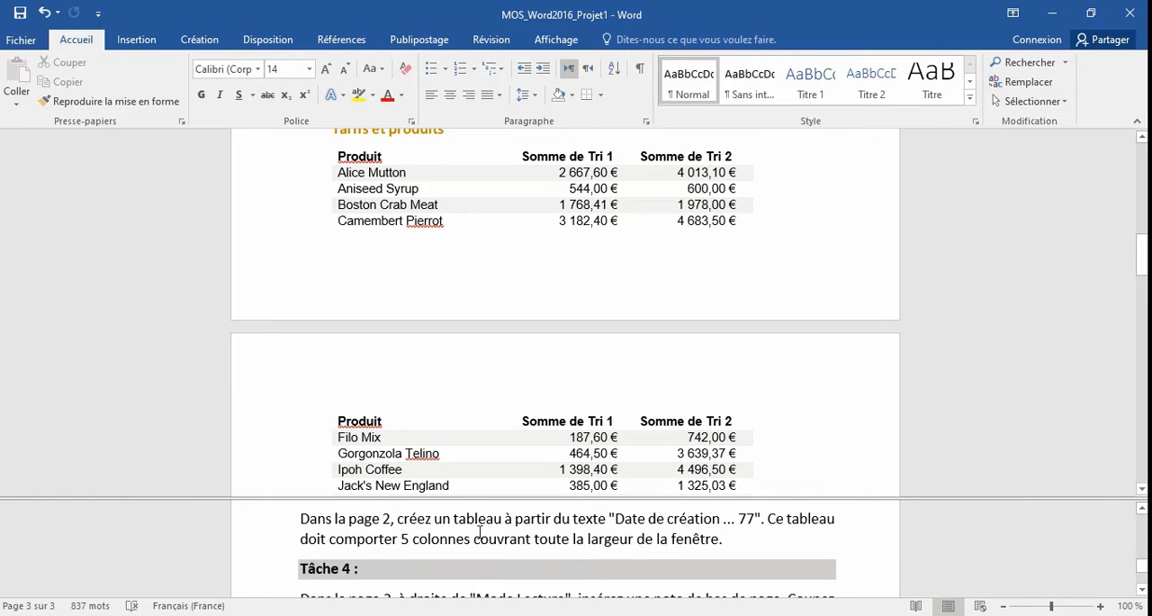
left_click(400, 438)
scroll(402, 439, "down", 3)
scroll(403, 440, "down", 5)
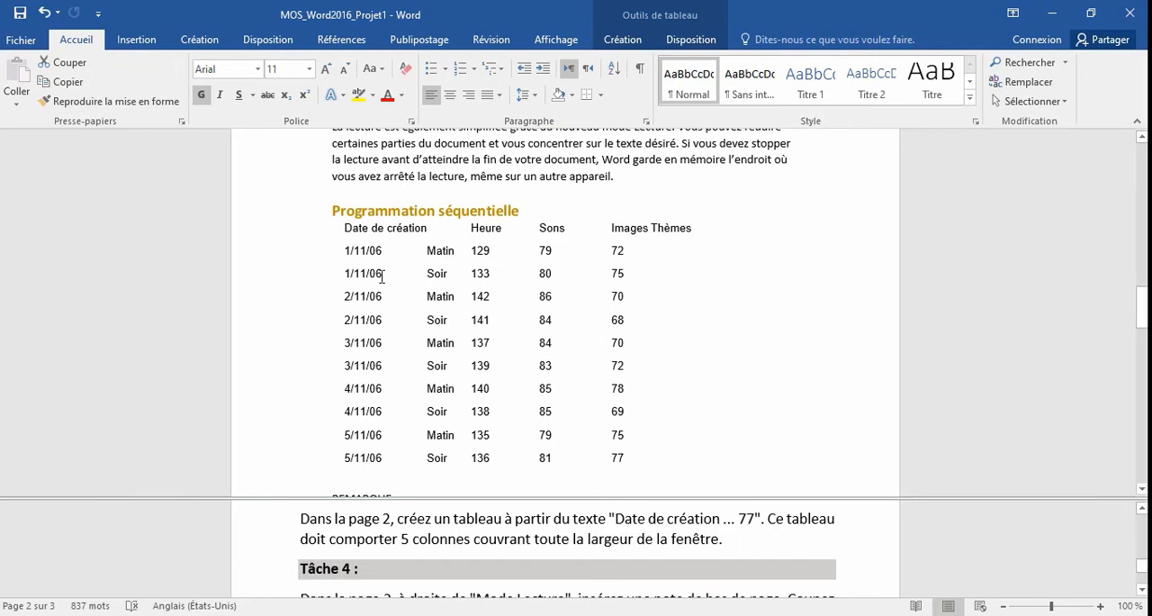
scroll(396, 199, "down", 1)
left_click(359, 190)
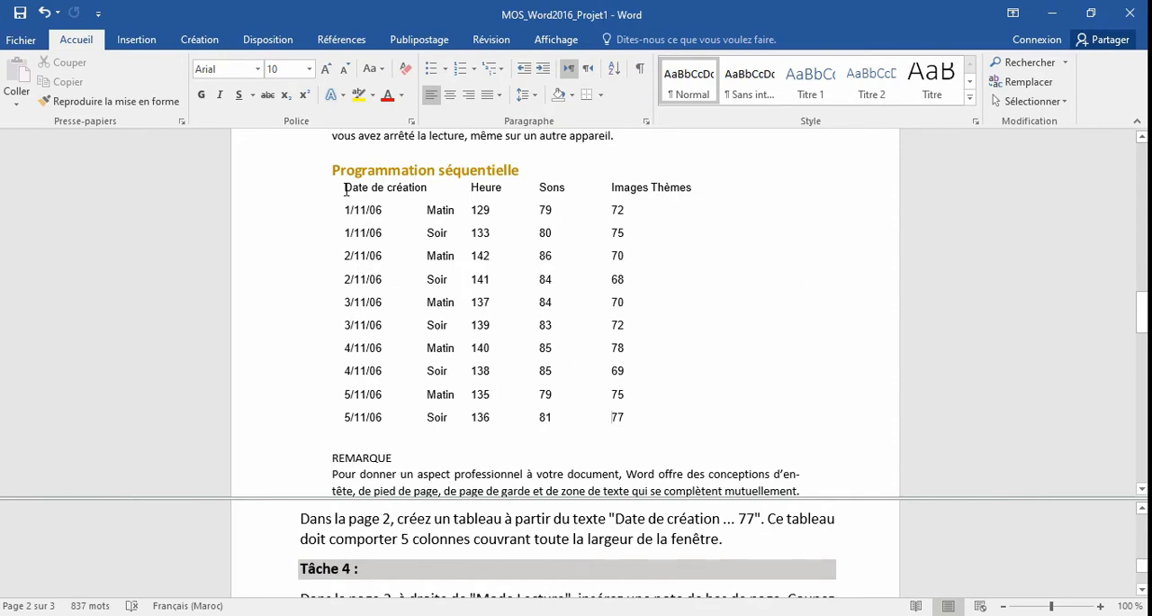
left_click_drag(344, 185, 639, 421)
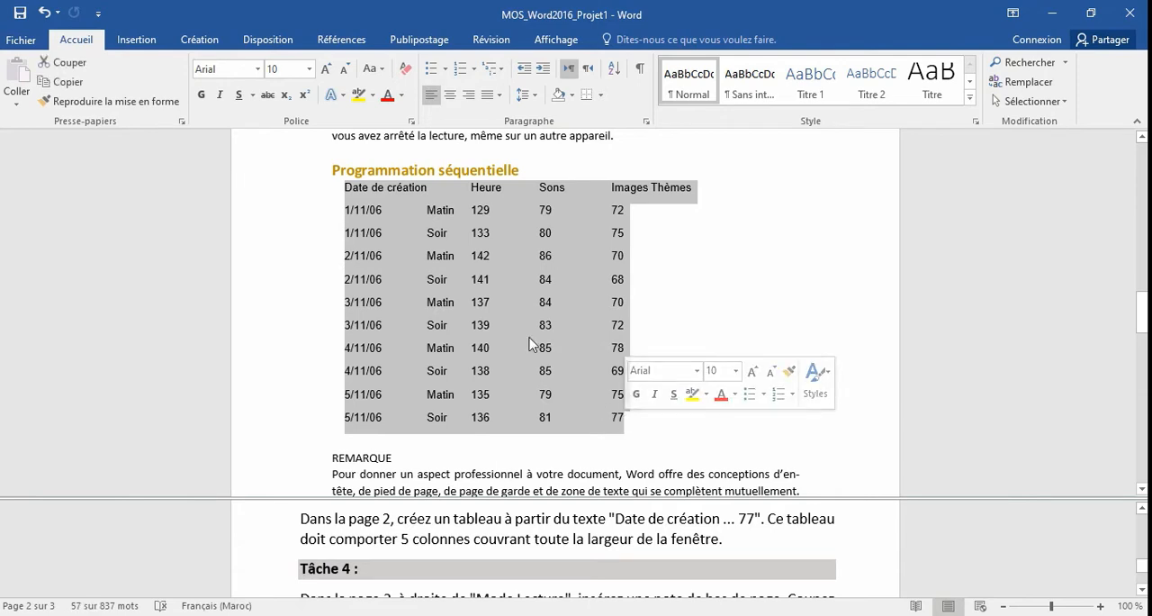
left_click(136, 42)
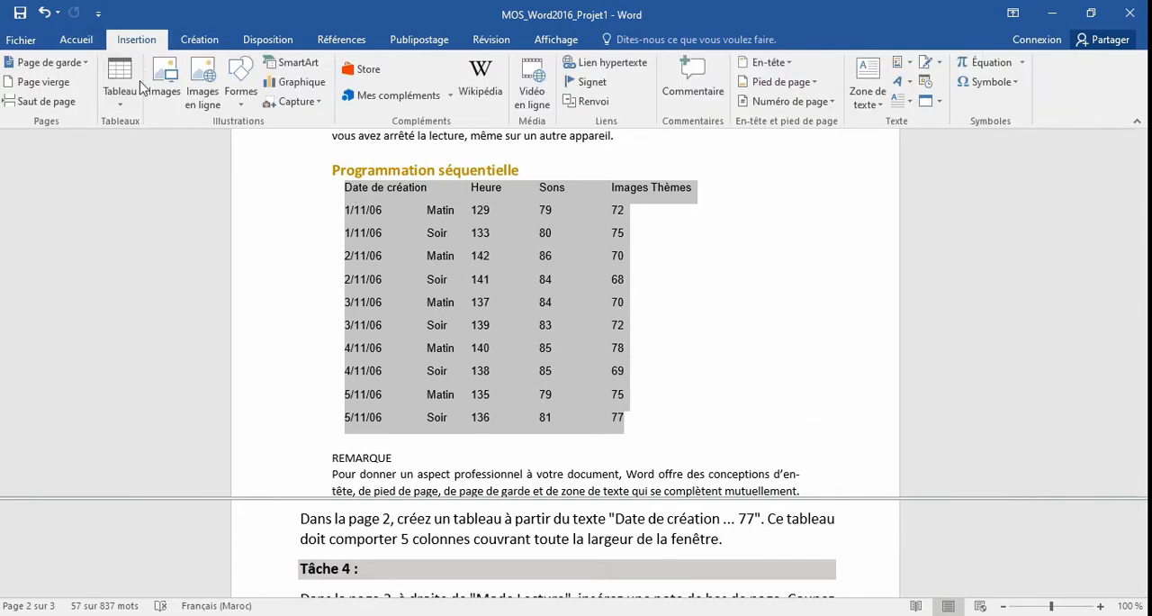
left_click(126, 109)
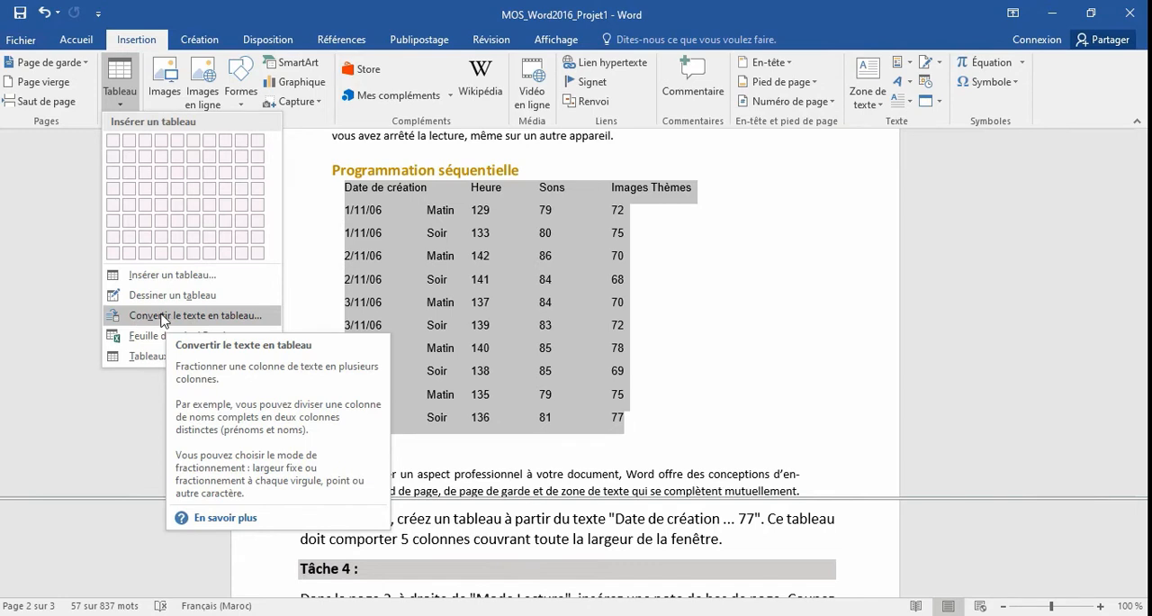
left_click(197, 319)
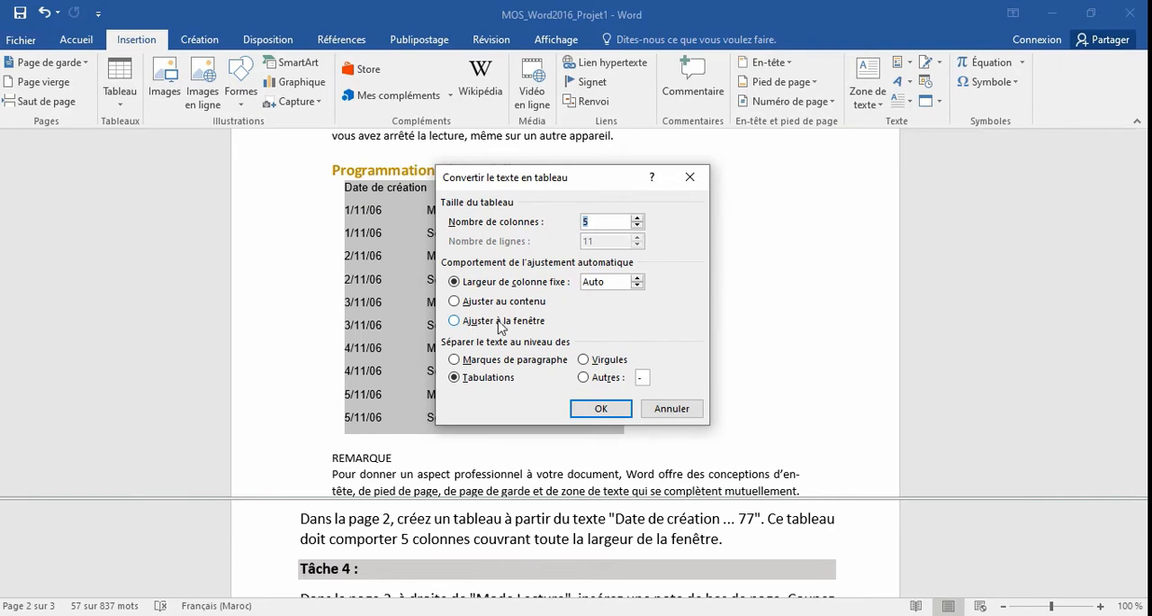
left_click(455, 322)
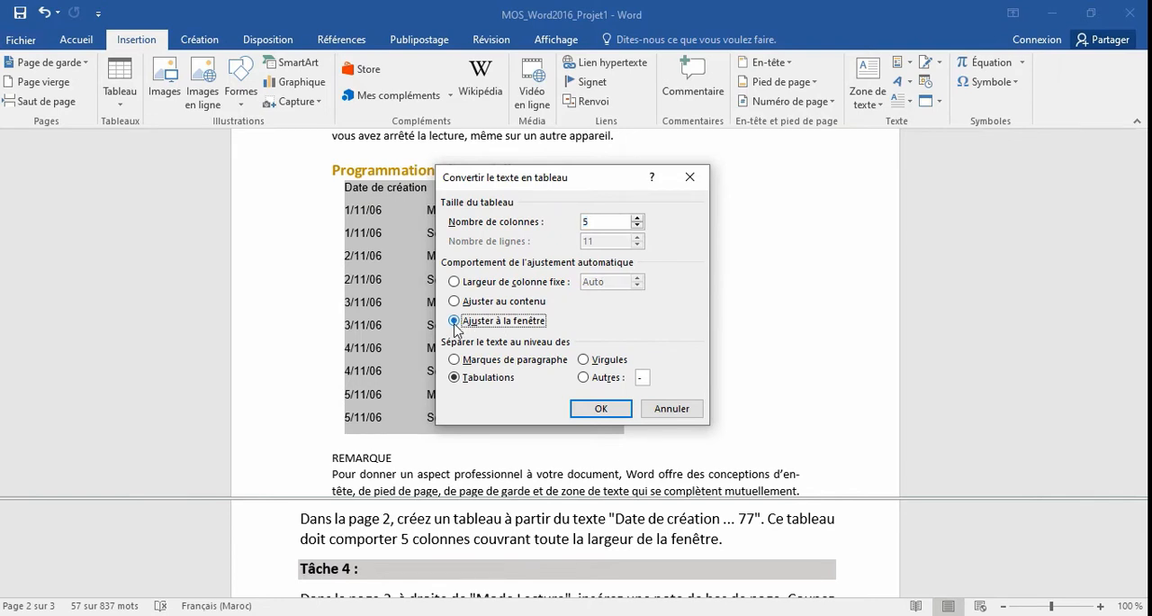
left_click(585, 407)
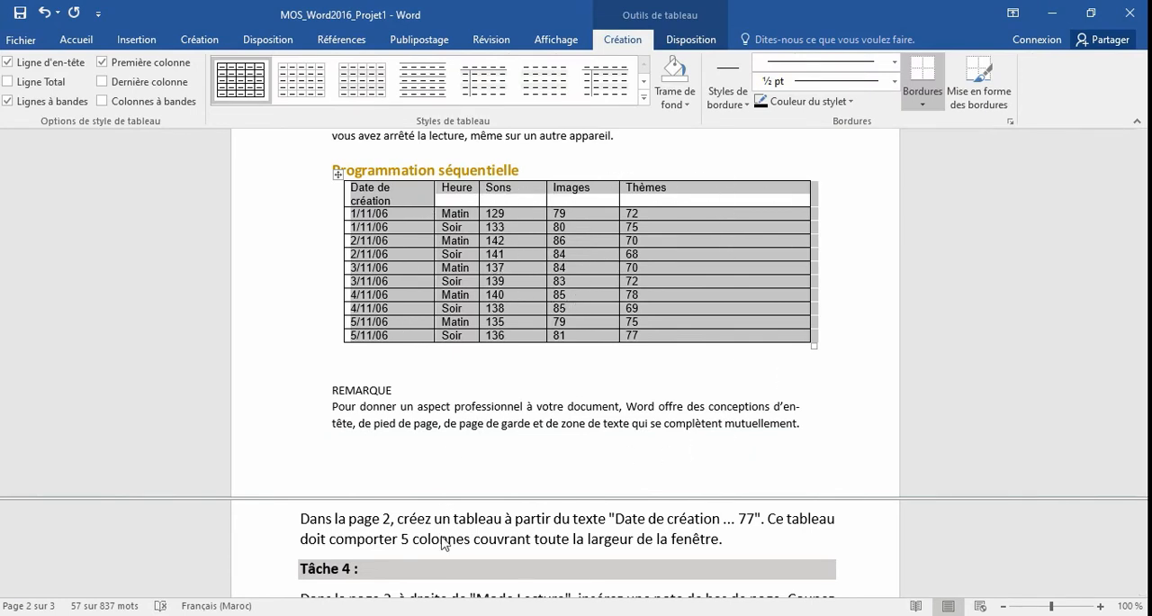
For Tâche 4, cut the text "REMARQUE ... se complètent mutuellement." below the Programmation séquentielle table on page 2.
left_click(477, 423)
scroll(439, 550, "down", 1)
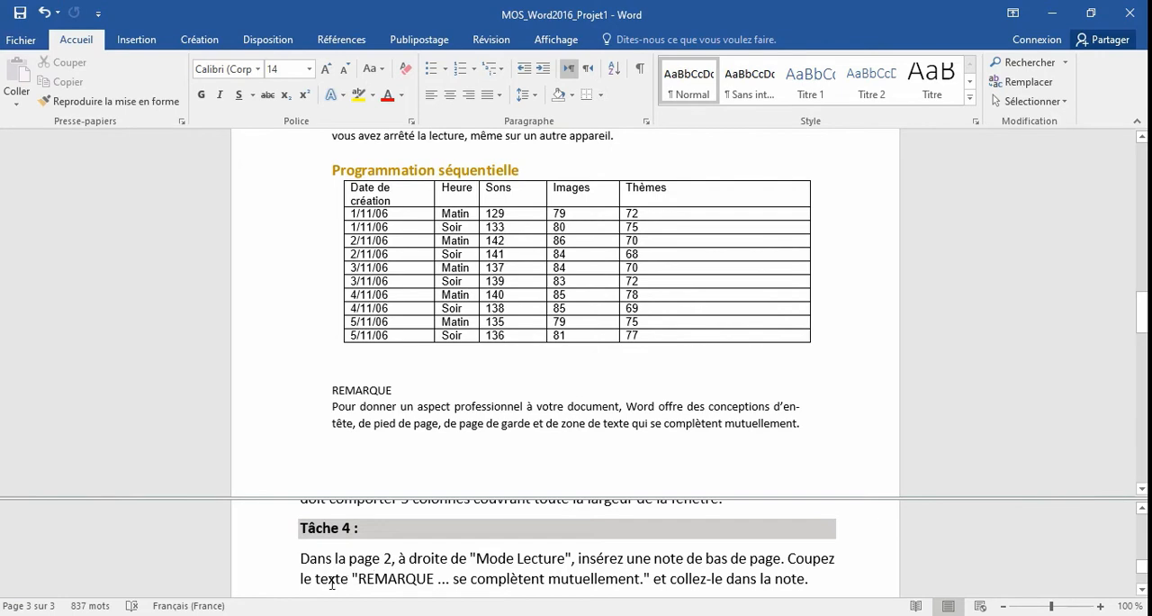
left_click(337, 388)
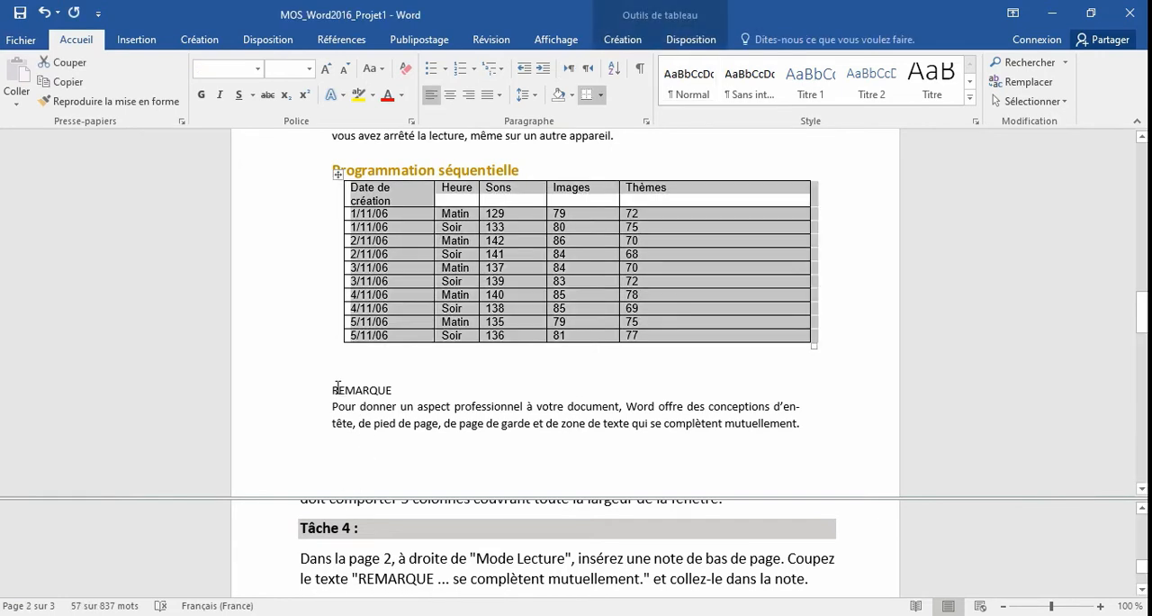
left_click(337, 388)
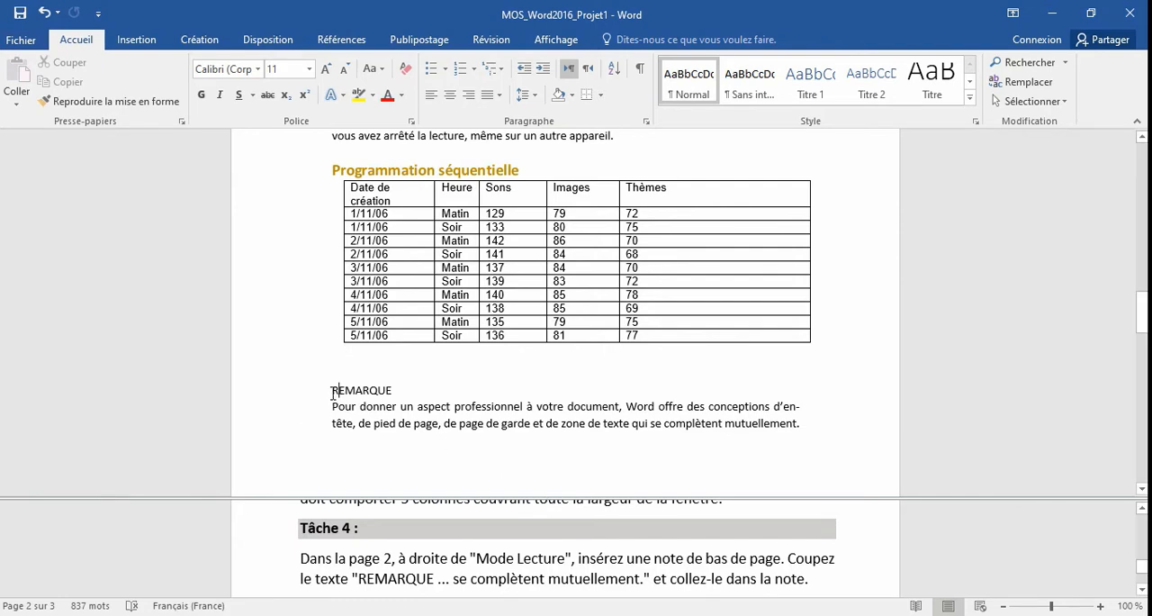
left_click_drag(335, 392, 808, 429)
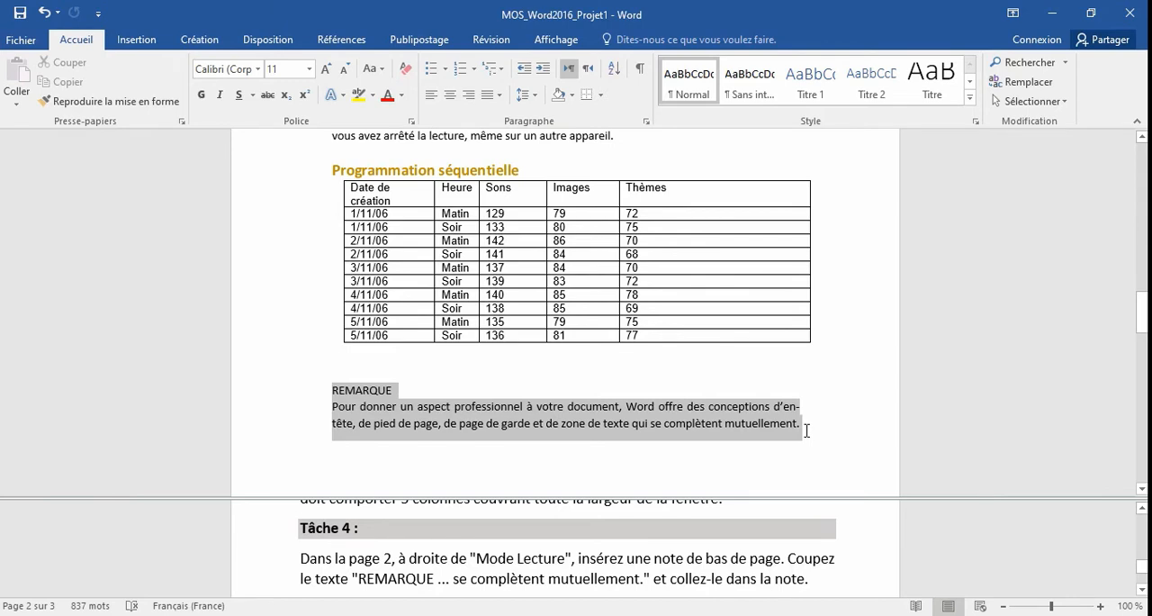
left_click_drag(802, 431, 800, 435)
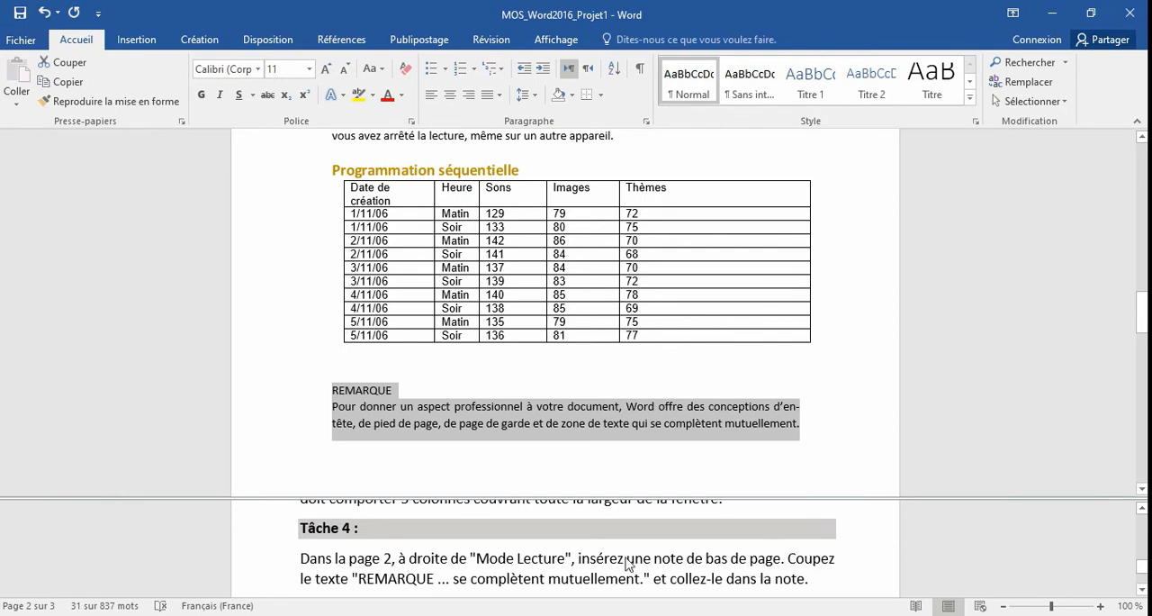
right_click(383, 407)
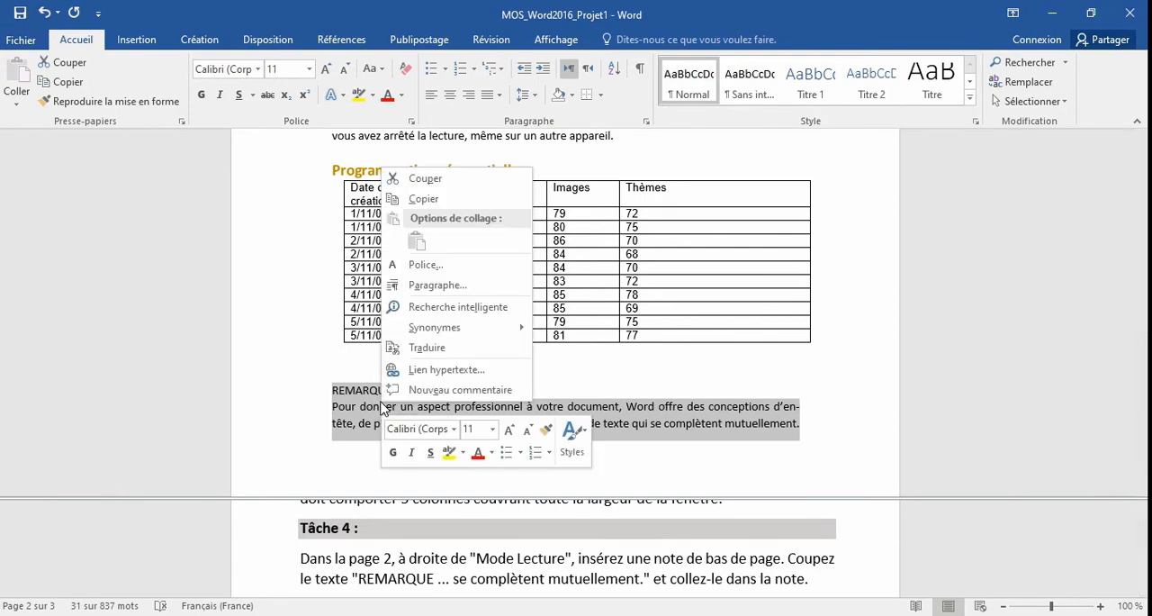
left_click(417, 179)
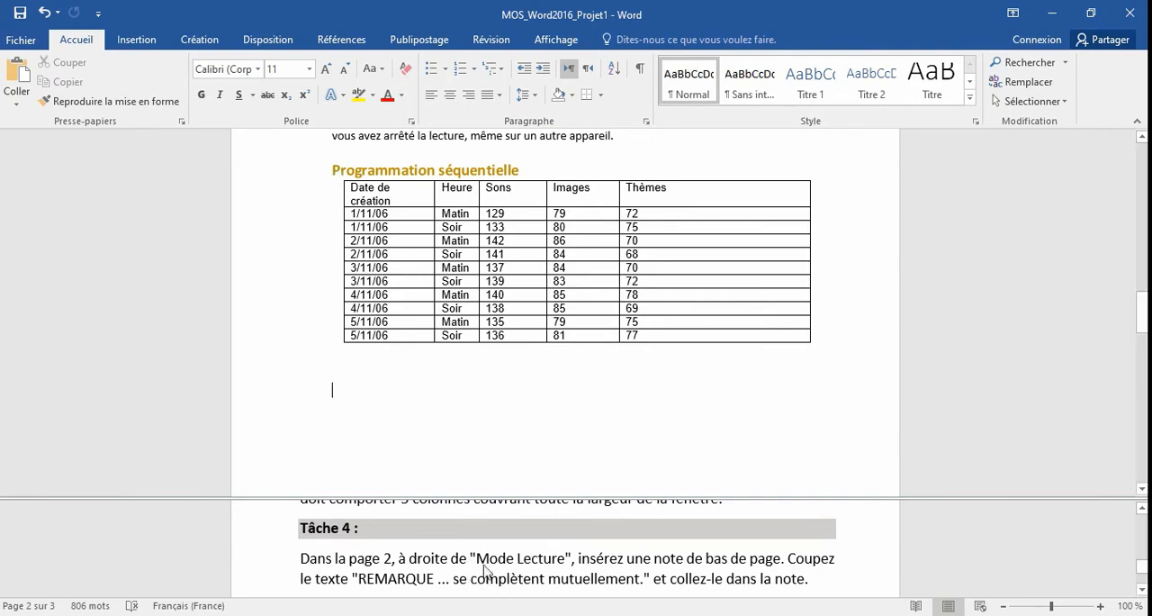
Insert a footnote directly after the heading "Mode Lecture" on page 2 and paste the cut REMARQUE text into it as text only.
scroll(420, 307, "up", 4)
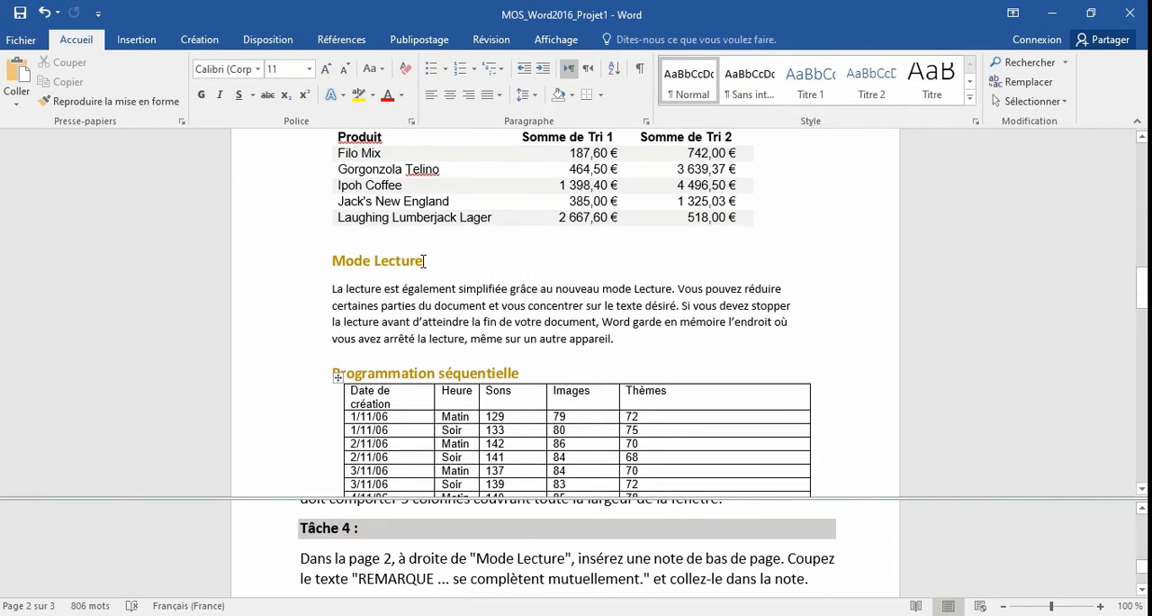
left_click(423, 261)
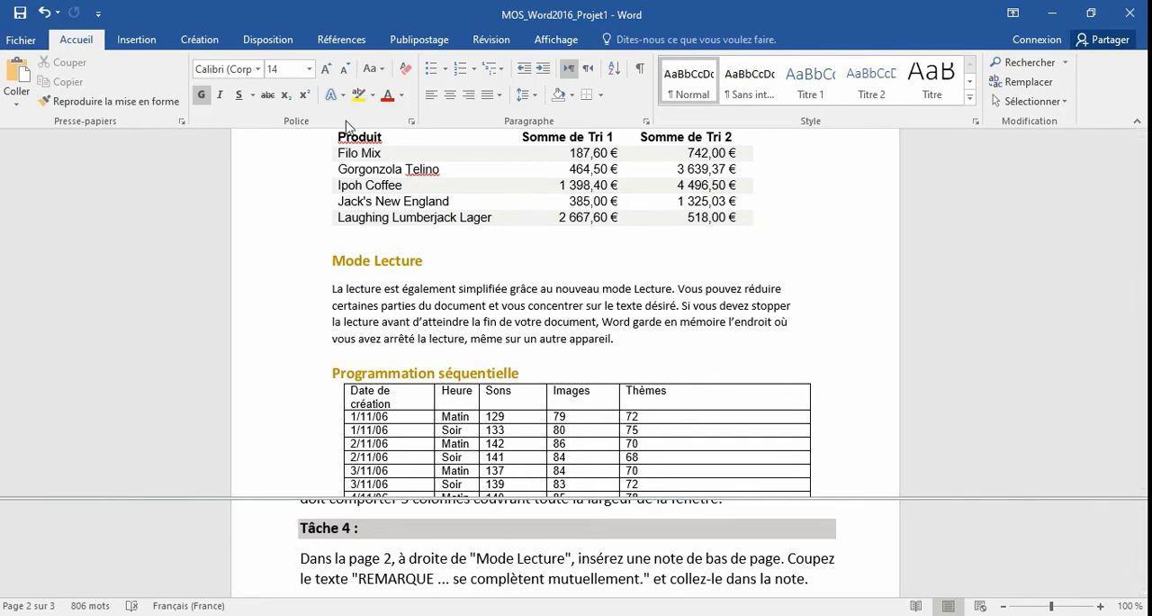
left_click(337, 42)
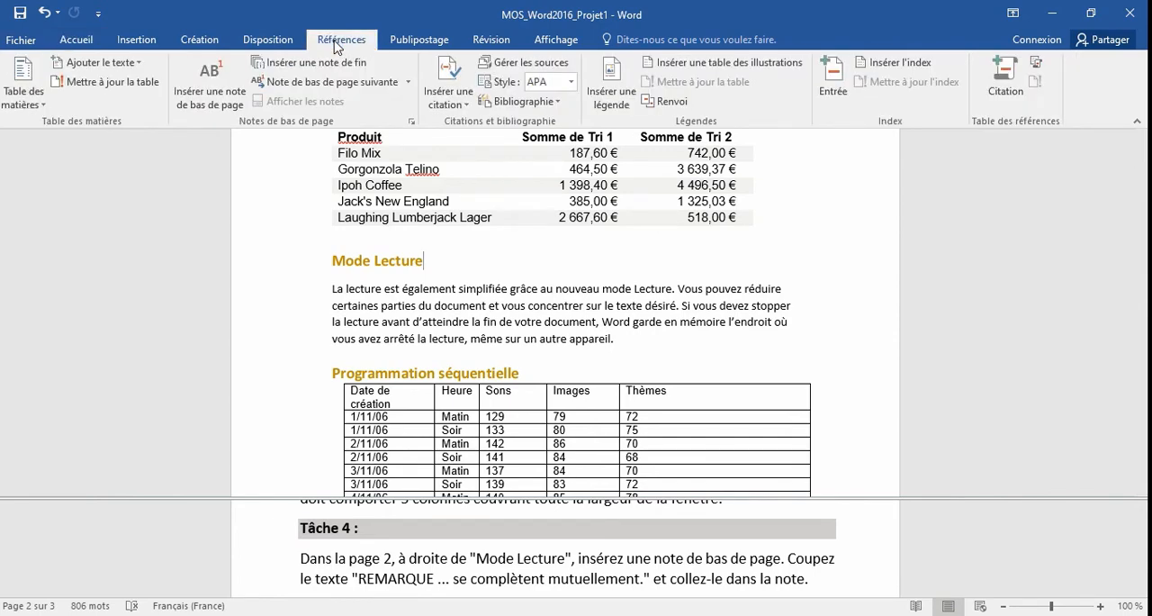
left_click(211, 91)
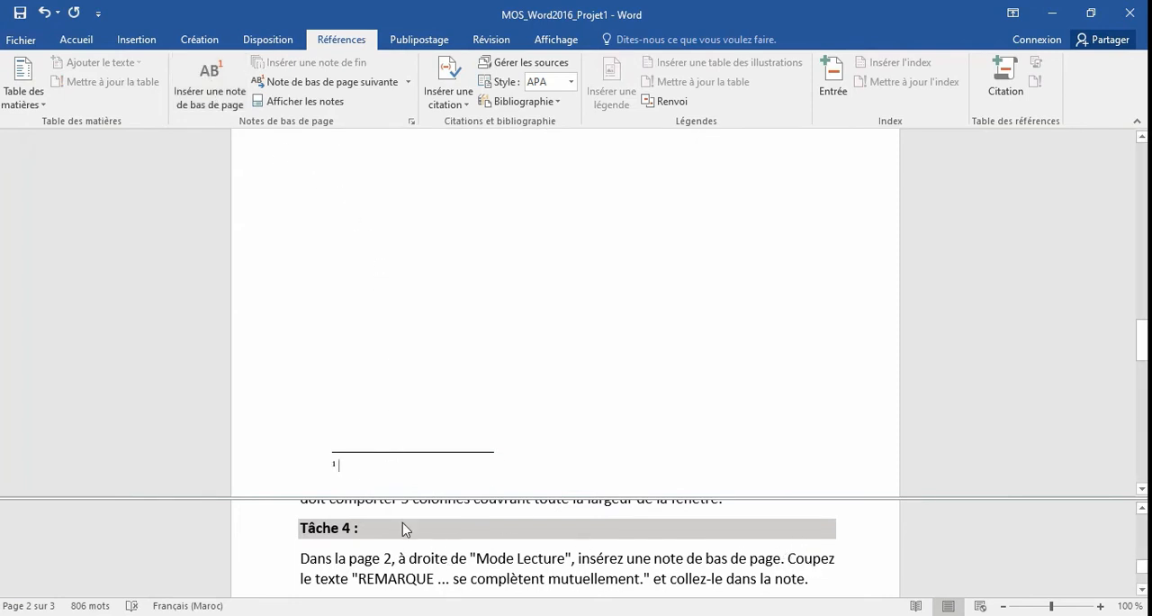
right_click(339, 469)
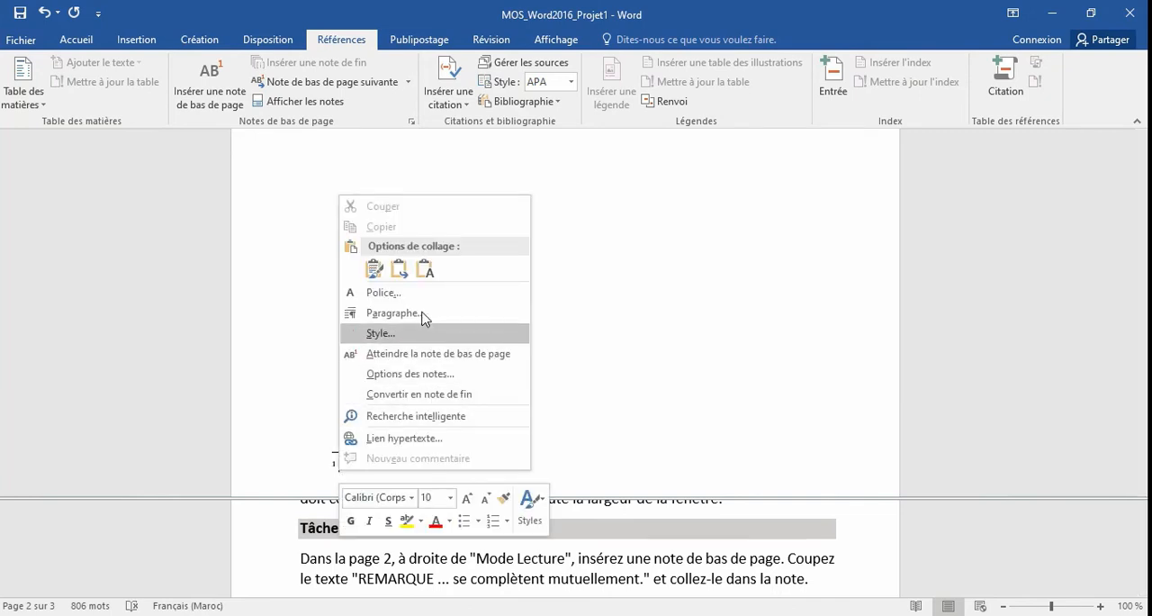
left_click(424, 270)
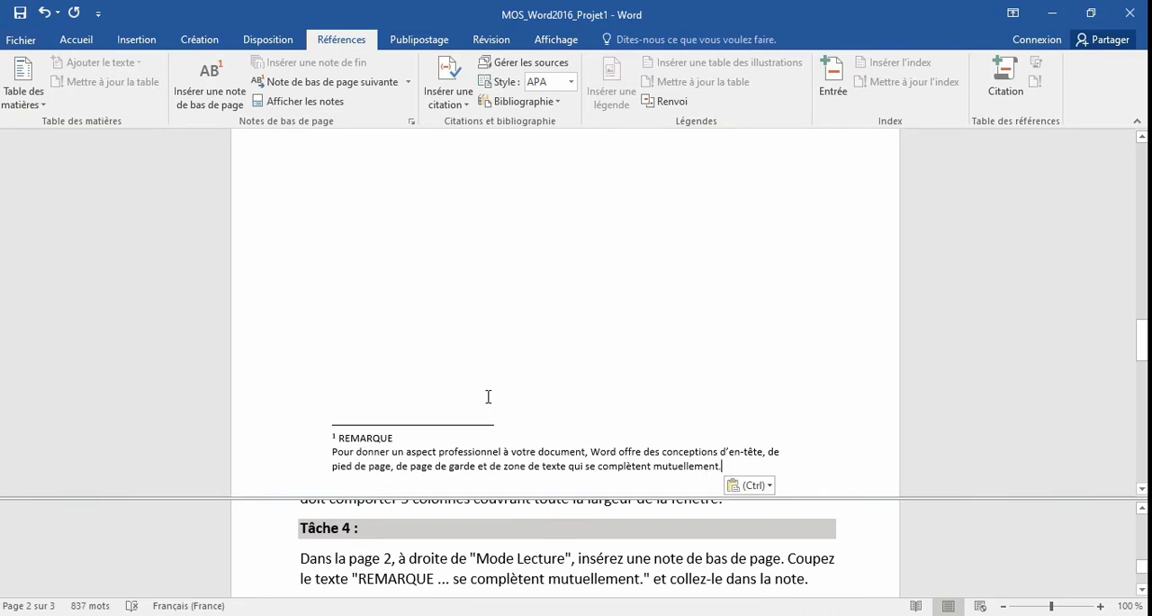
Following Tâche 5, insert a "Processus simple en chevrons" SmartArt in the empty line between the Mode Lecture paragraph and the heading "Programmation séquentielle".
left_click(522, 581)
scroll(521, 578, "down", 2)
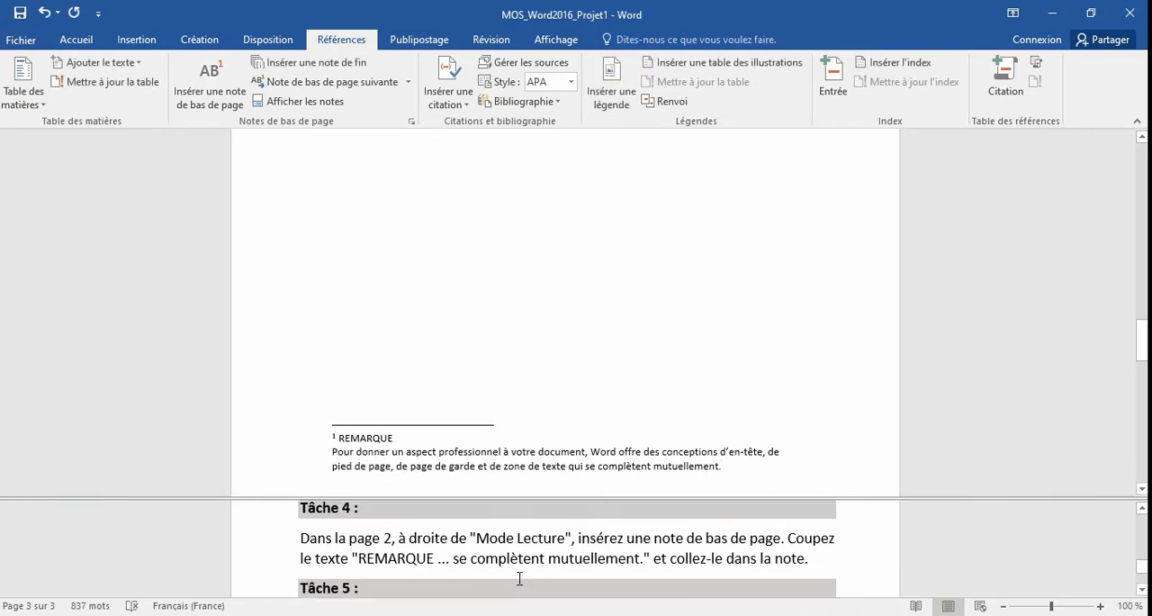
scroll(518, 578, "down", 1)
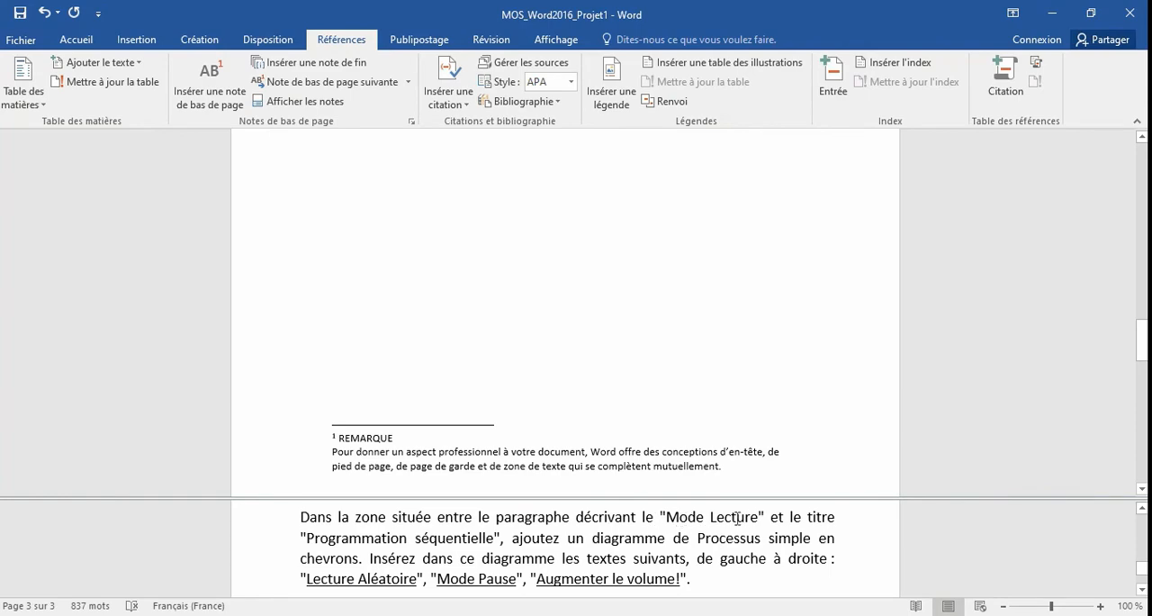
left_click(510, 296)
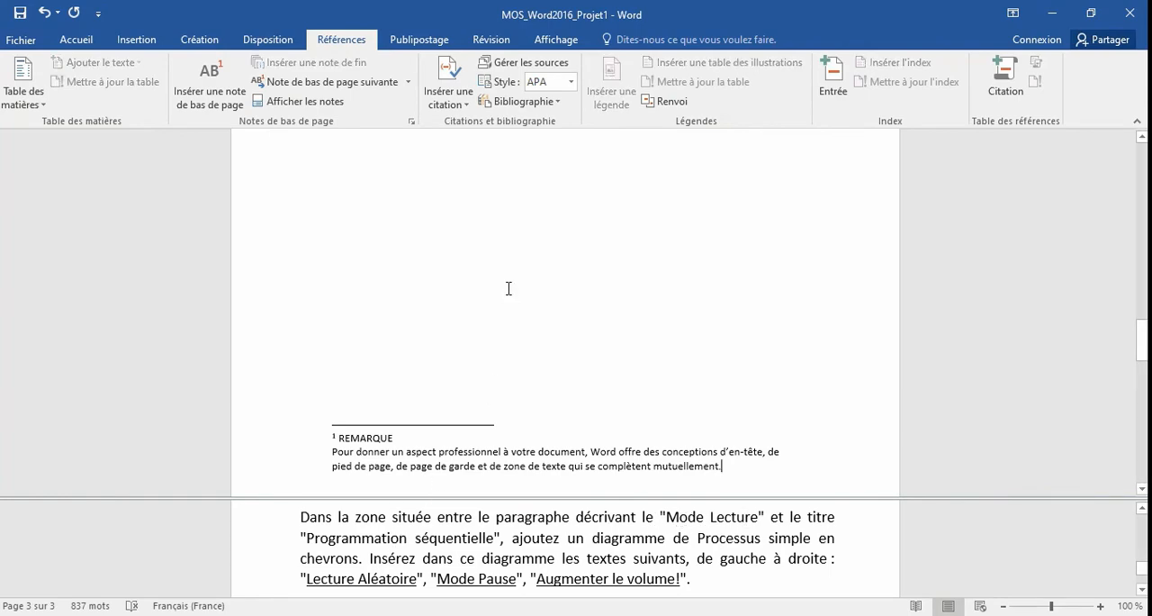
scroll(510, 296, "up", 6)
scroll(510, 288, "up", 1)
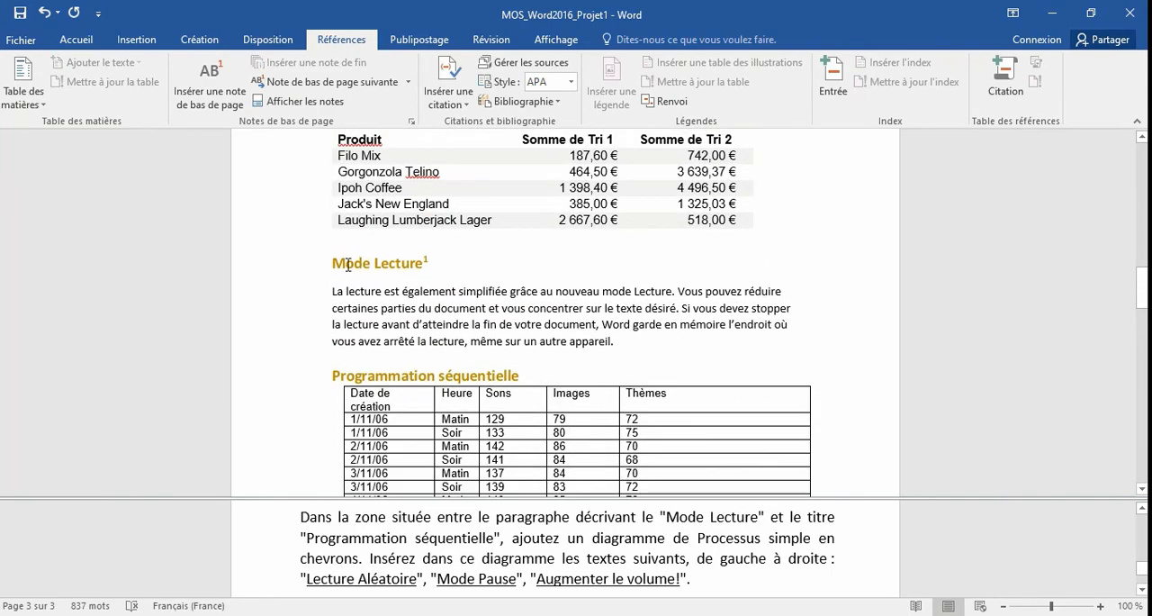
left_click(345, 356)
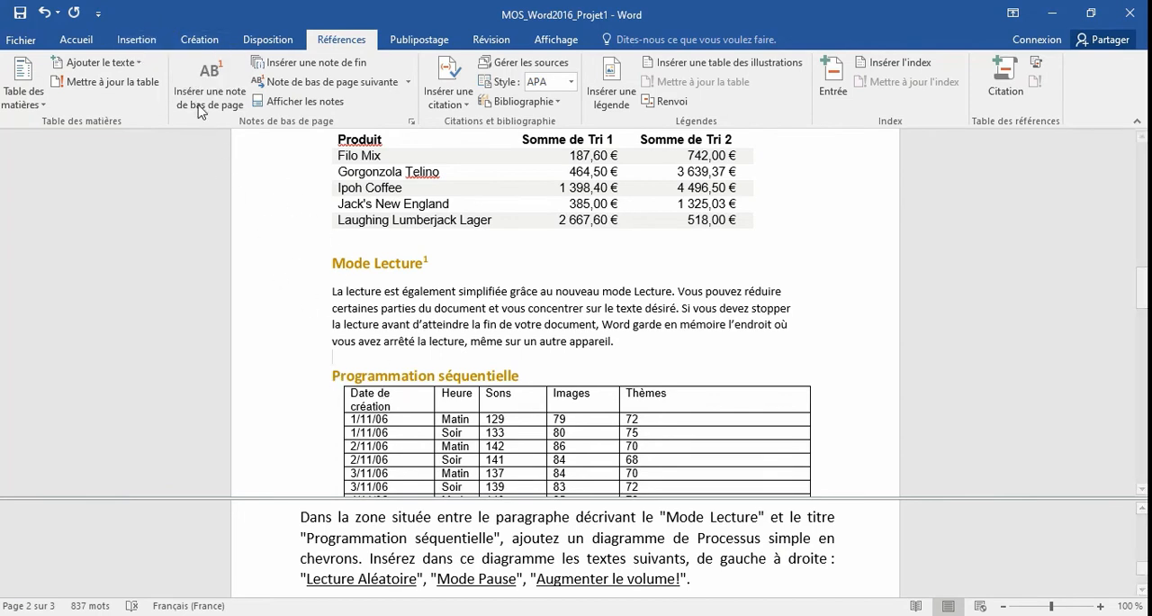
left_click(144, 43)
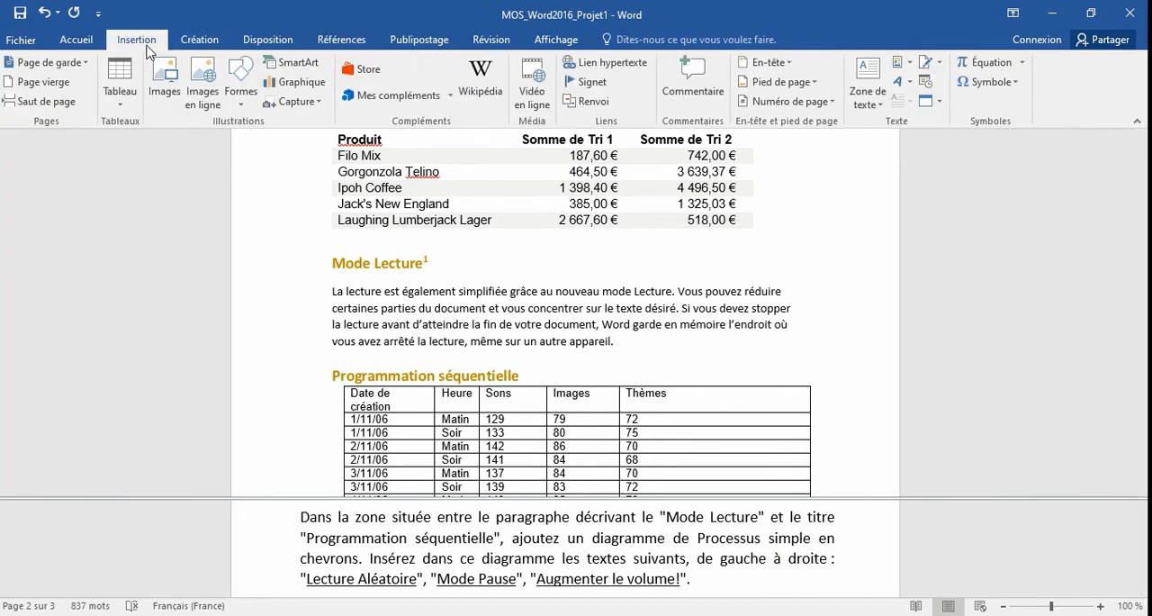
left_click(286, 66)
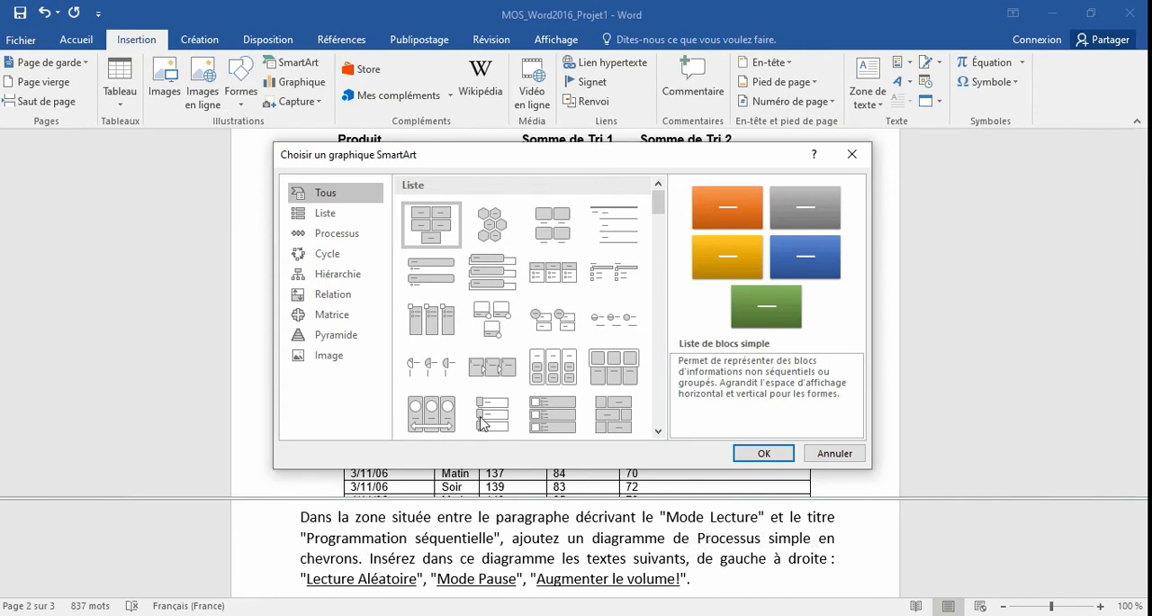
left_click(356, 236)
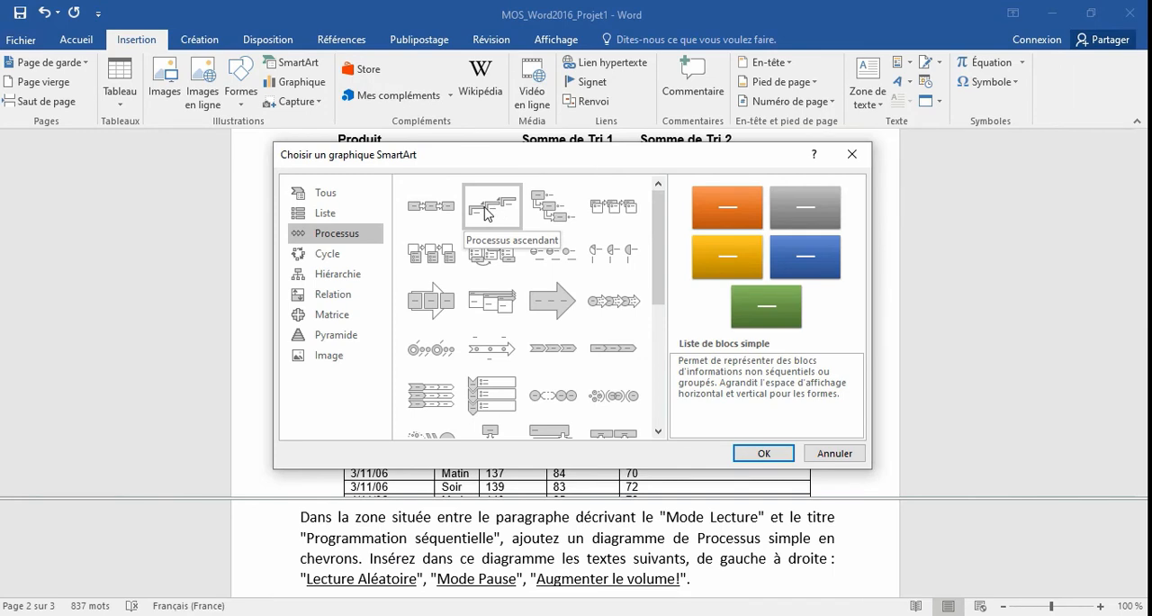
left_click(534, 346)
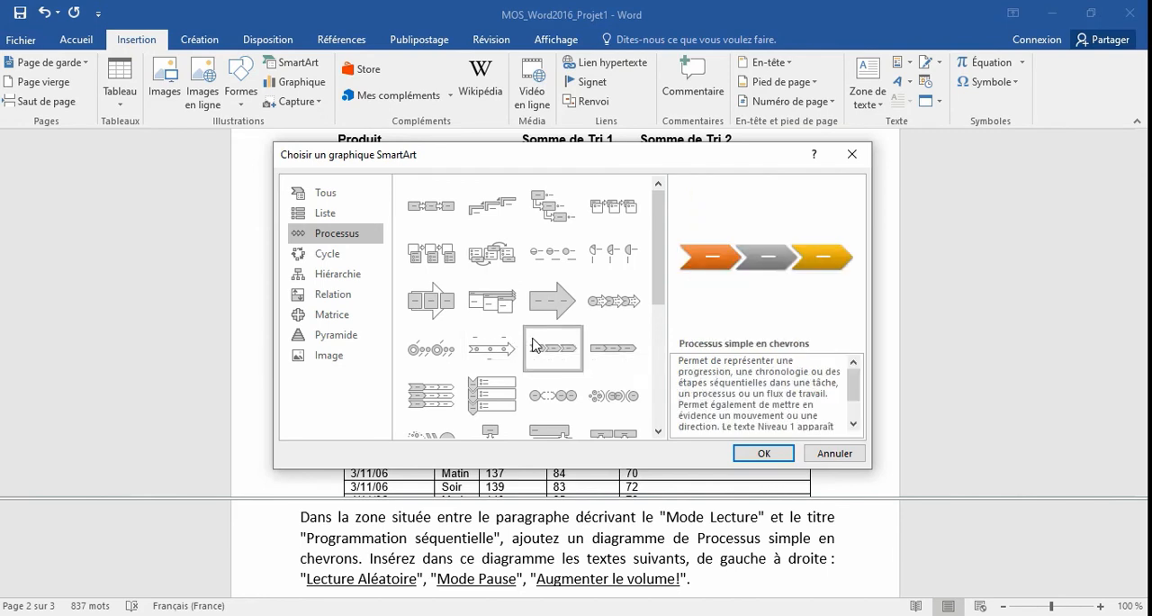
left_click(763, 453)
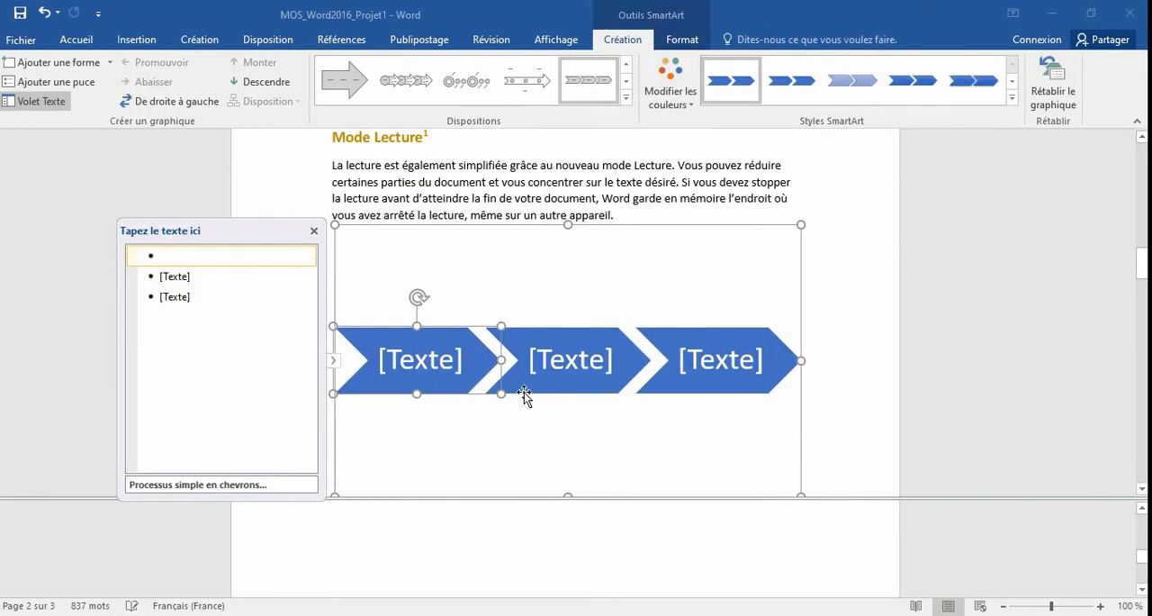
Copy "Lecture Aléatoire" from the Tâche 5 instructions and paste it as text only into the first chevron of the diagram.
left_click(603, 528)
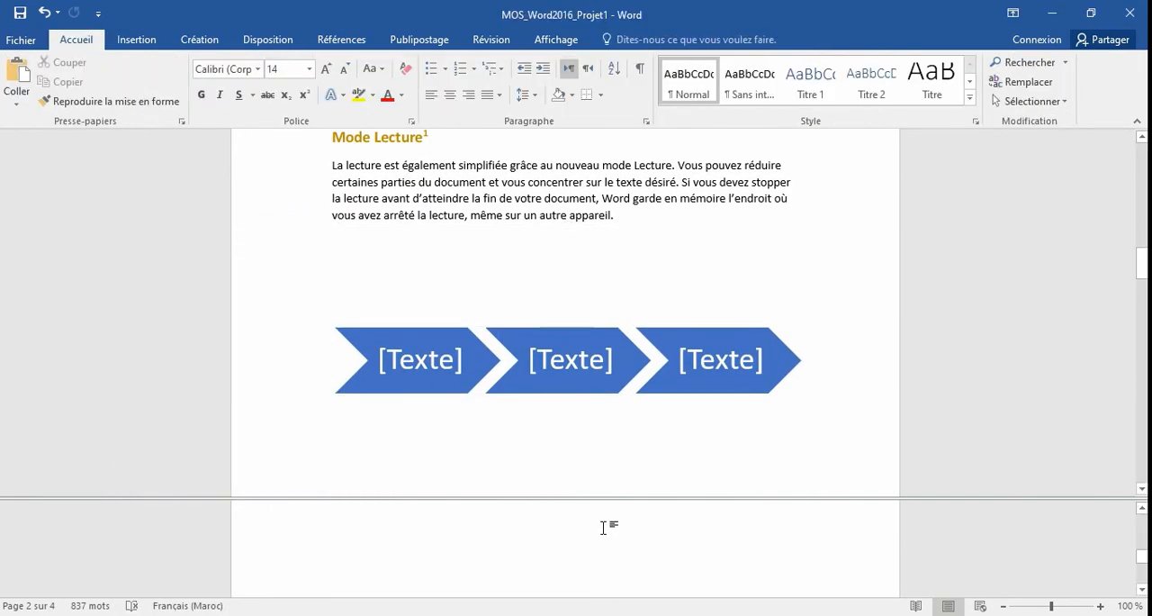
scroll(603, 528, "down", 15)
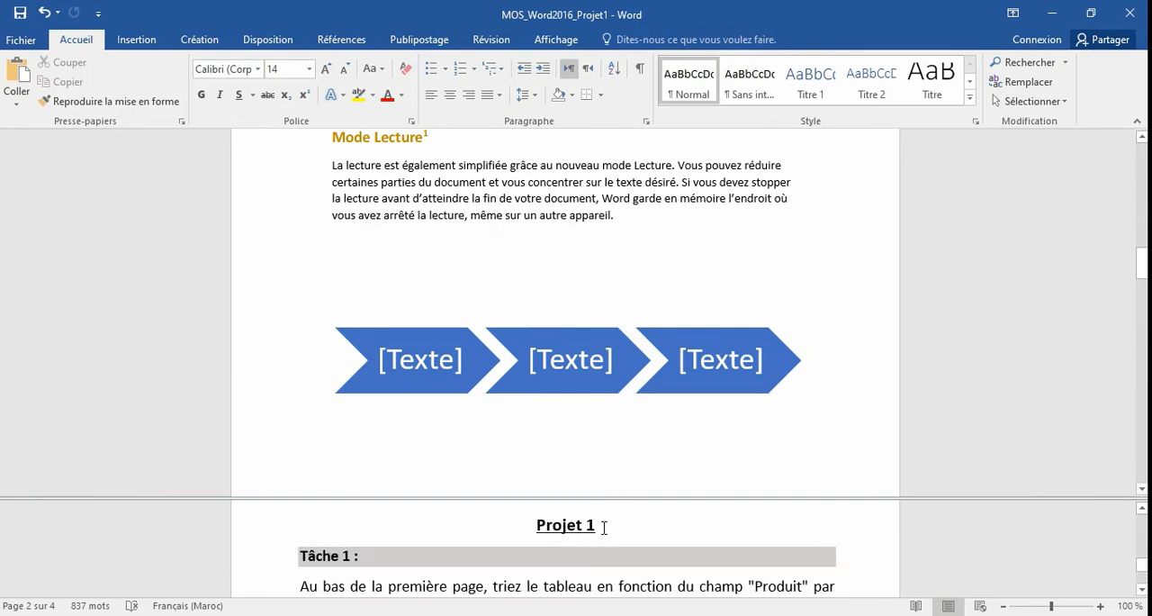
scroll(594, 529, "down", 5)
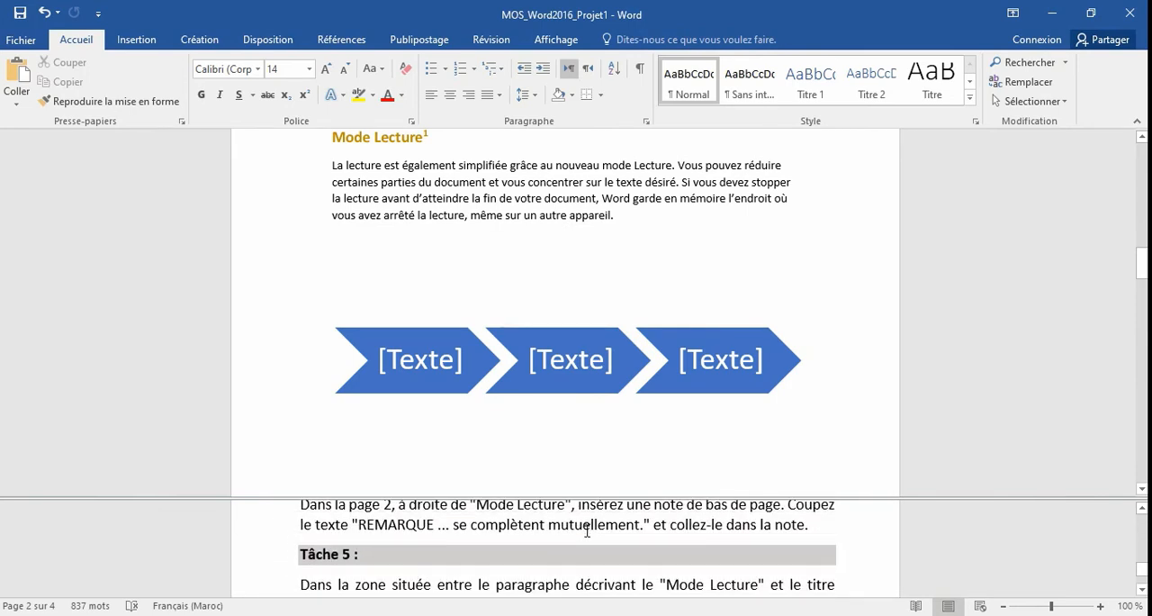
left_click(432, 559)
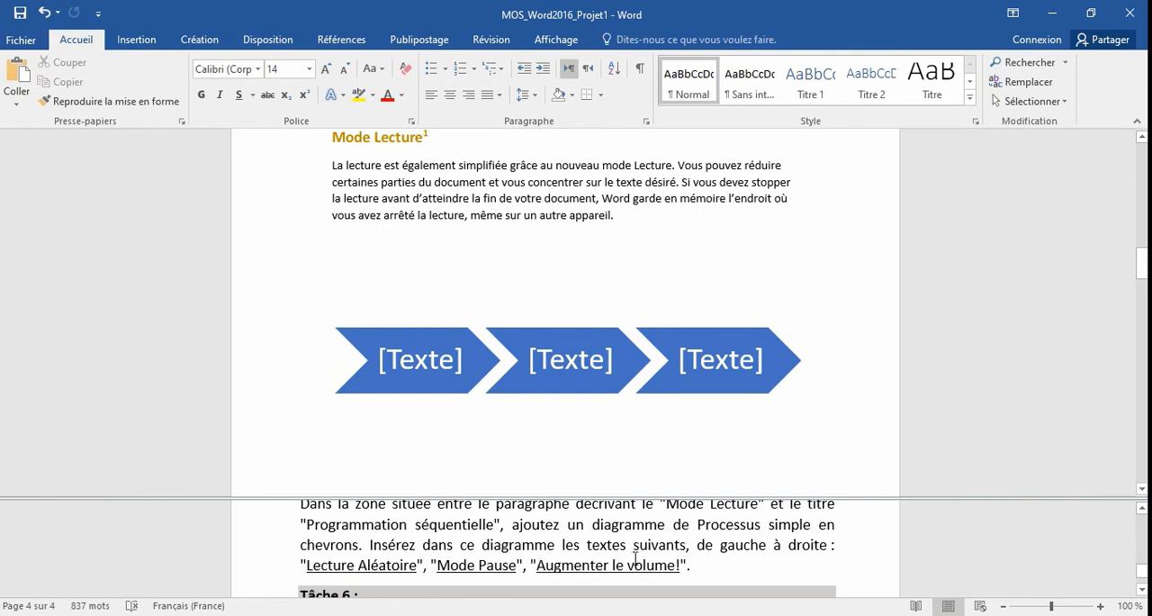
left_click_drag(307, 564, 391, 576)
right_click(391, 576)
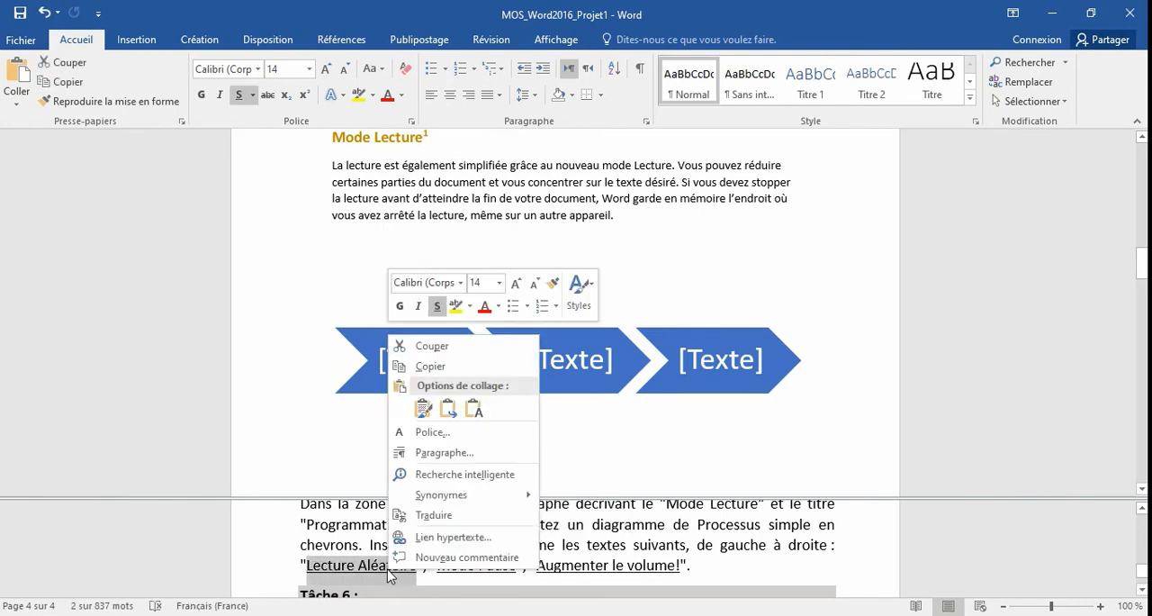
left_click(437, 370)
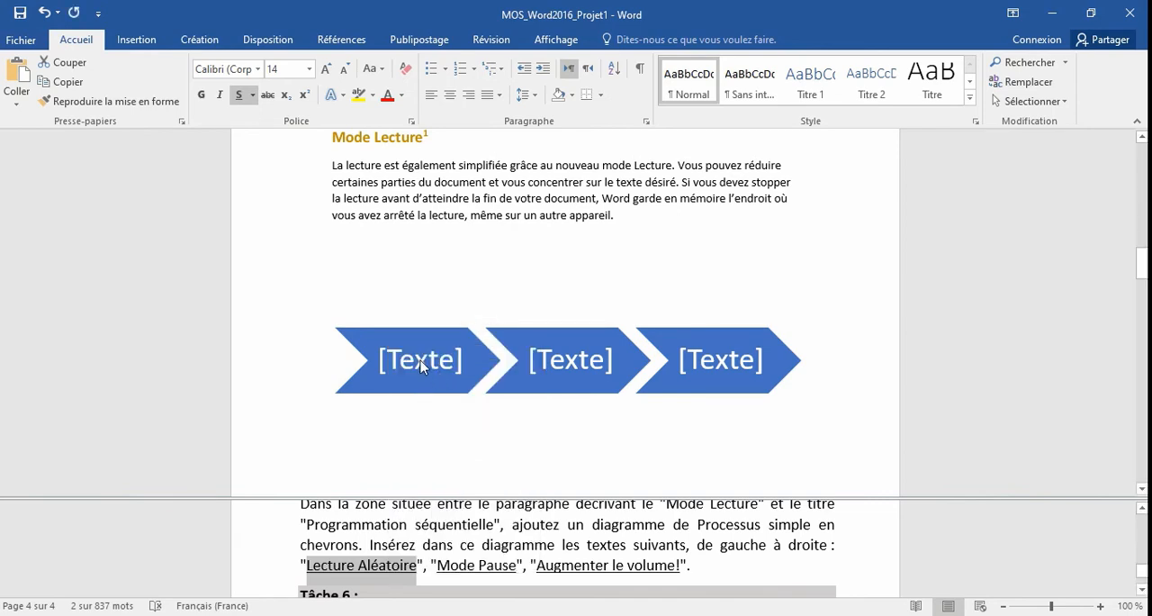
left_click(419, 359)
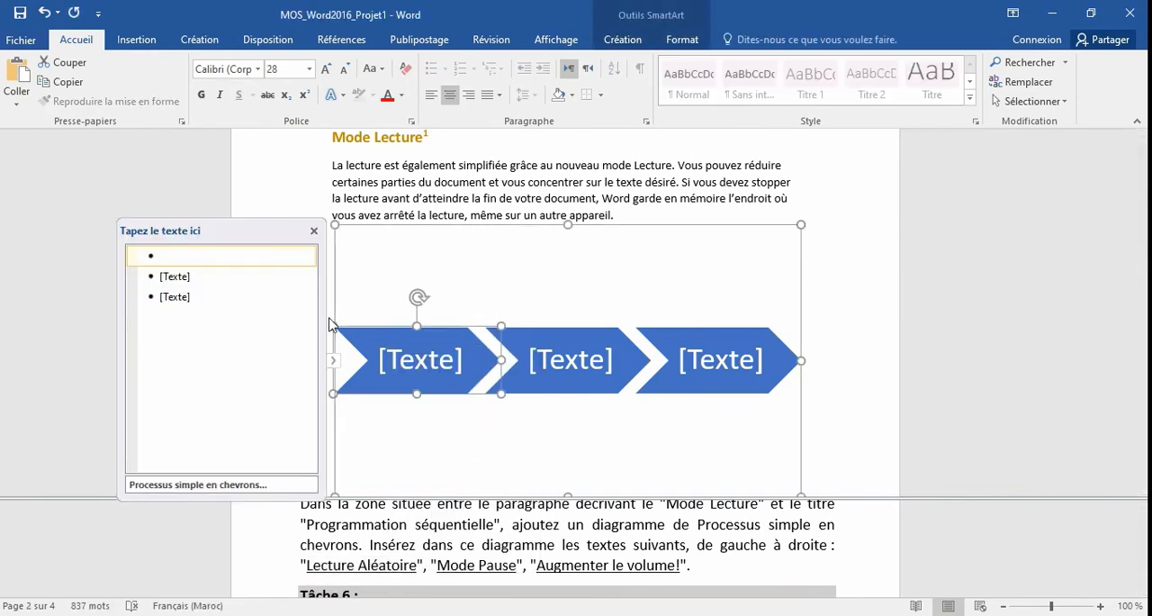
right_click(188, 257)
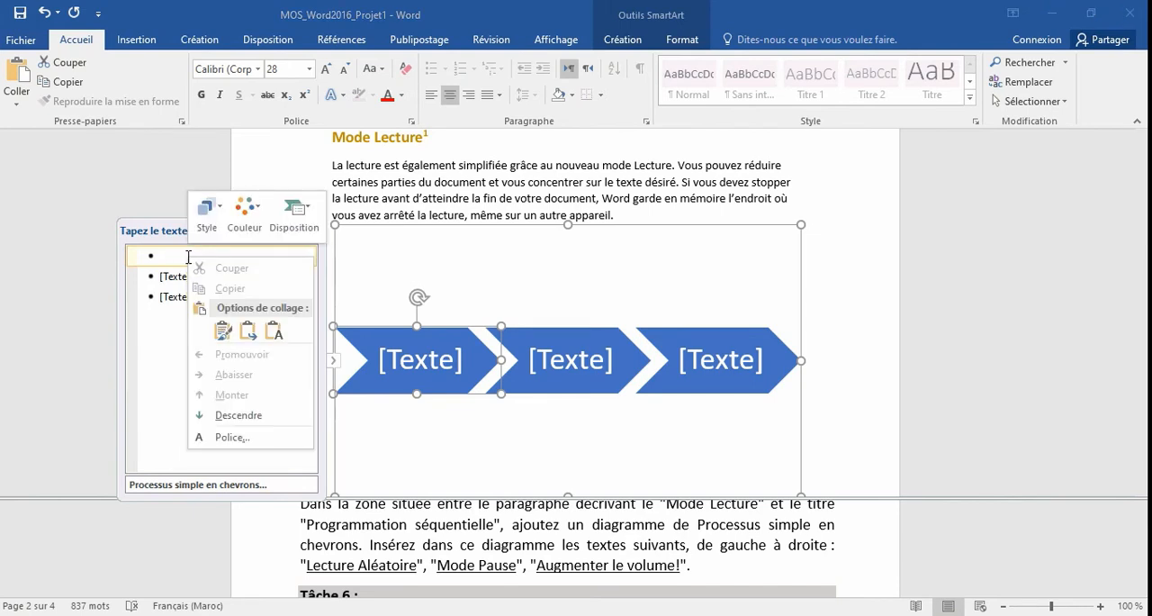
left_click(221, 331)
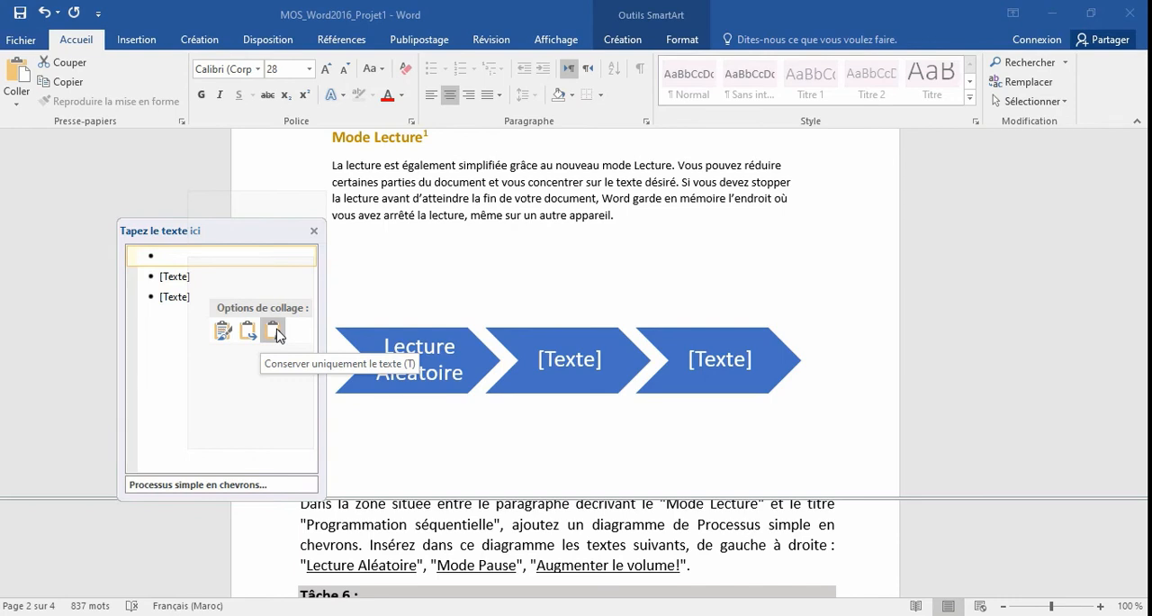
left_click(274, 331)
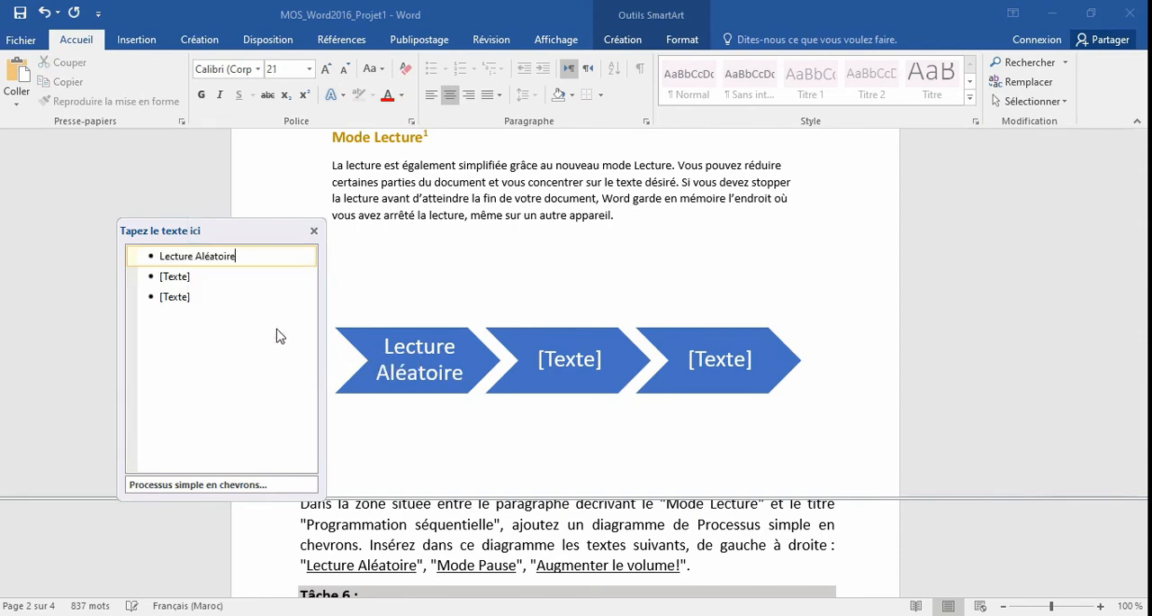
Copy "Mode Pause" from the Tâche 5 instructions and paste it into the second chevron of the diagram.
left_click(447, 583)
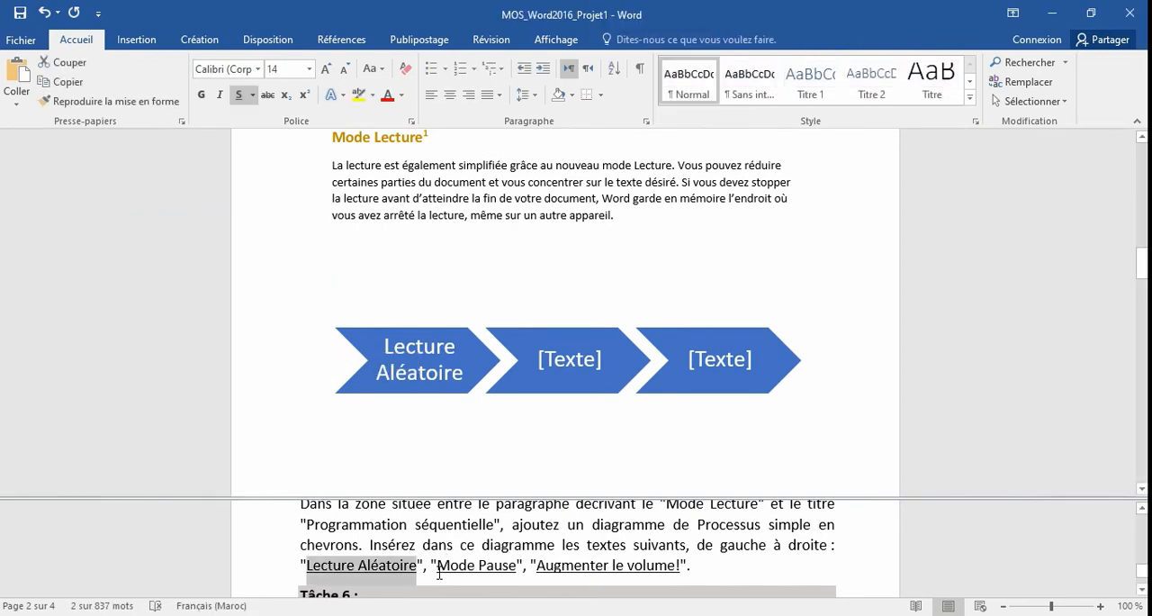
left_click_drag(437, 565, 511, 573)
right_click(511, 573)
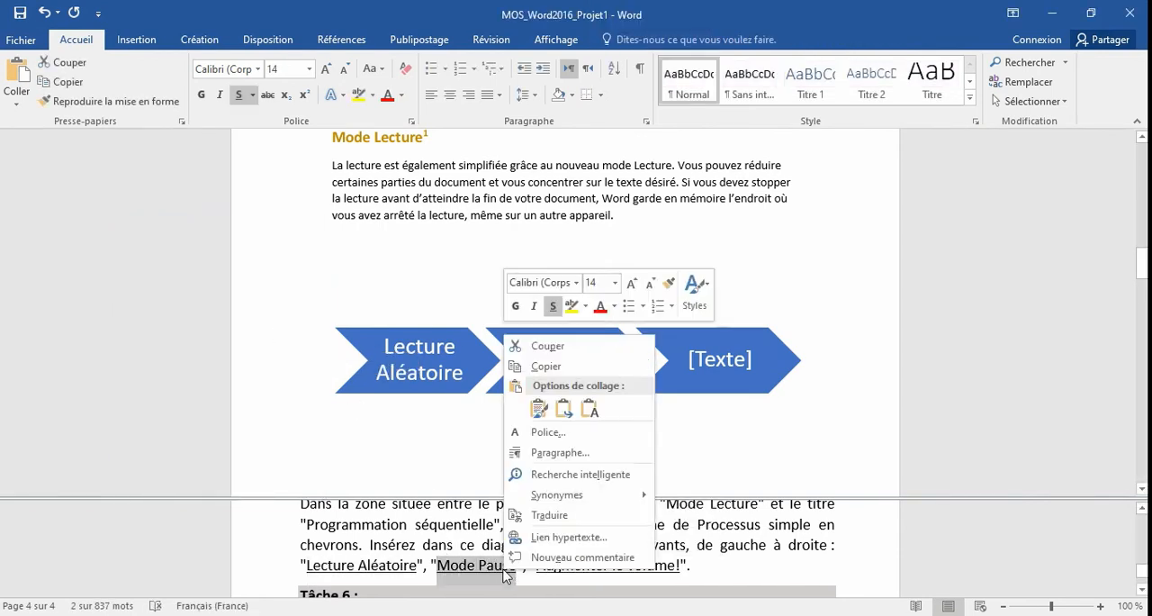
left_click(546, 366)
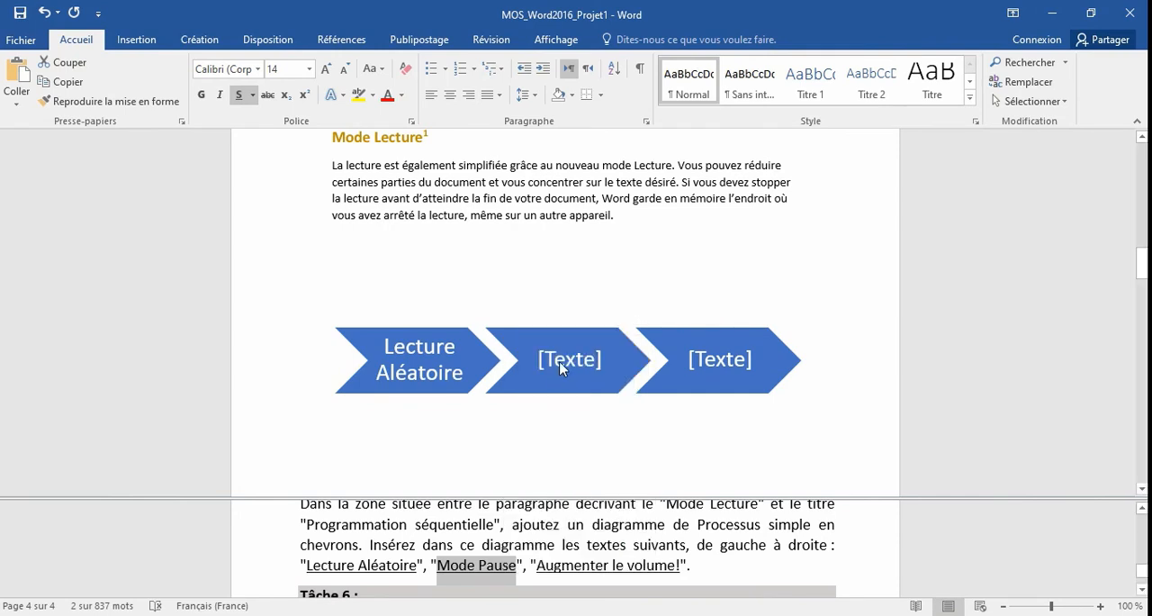
left_click(563, 360)
left_click(565, 360)
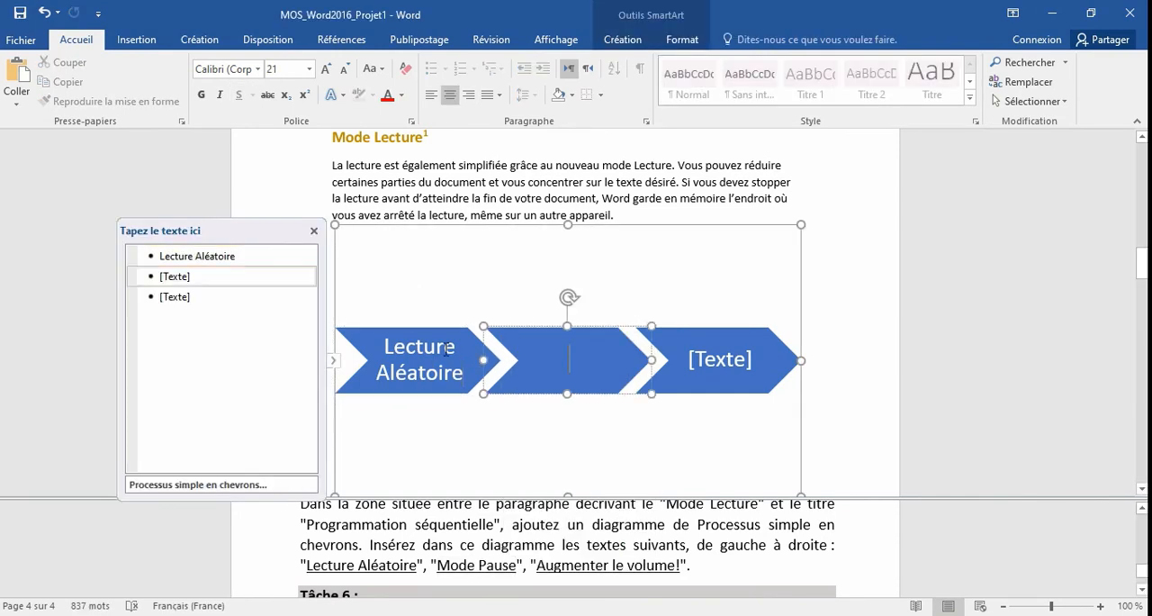
left_click(197, 278)
right_click(193, 279)
left_click(261, 356)
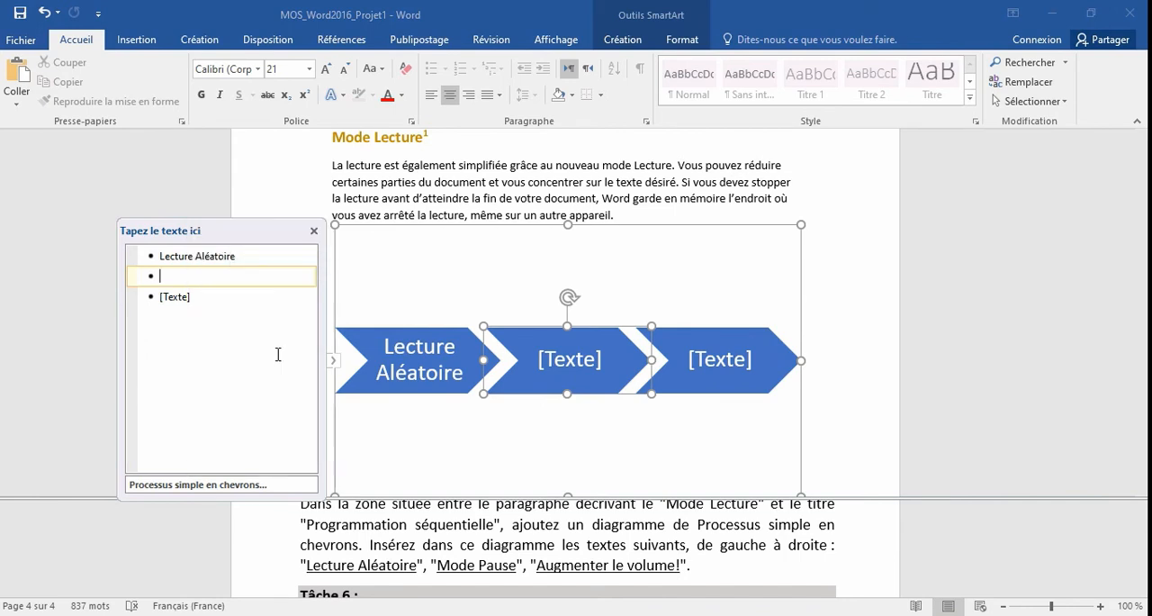
Copy "Augmenter le volume!" from the Tâche 5 instructions, paste it into the third chevron, and leave the diagram's text editing.
left_click(534, 558)
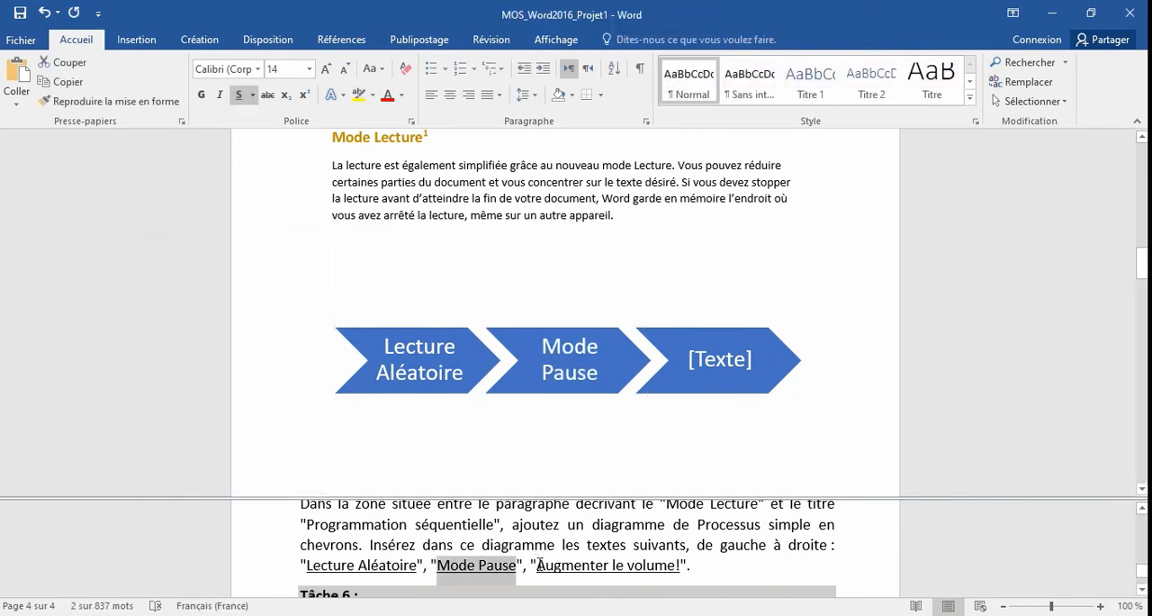
left_click_drag(537, 565, 679, 566)
right_click(645, 579)
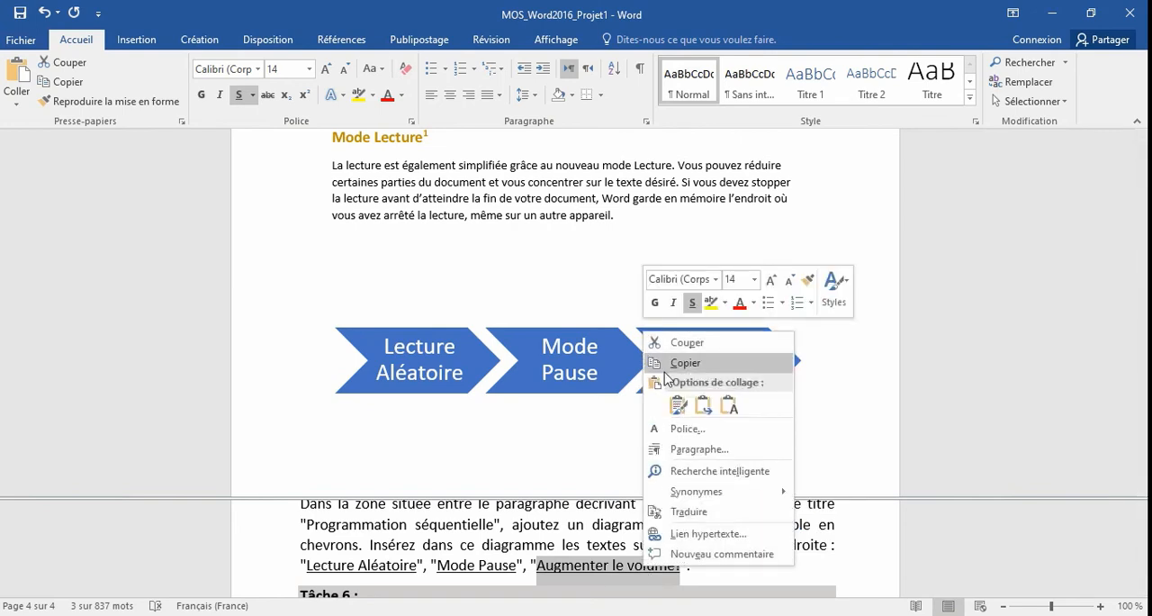
left_click(705, 362)
left_click(705, 362)
left_click(168, 300)
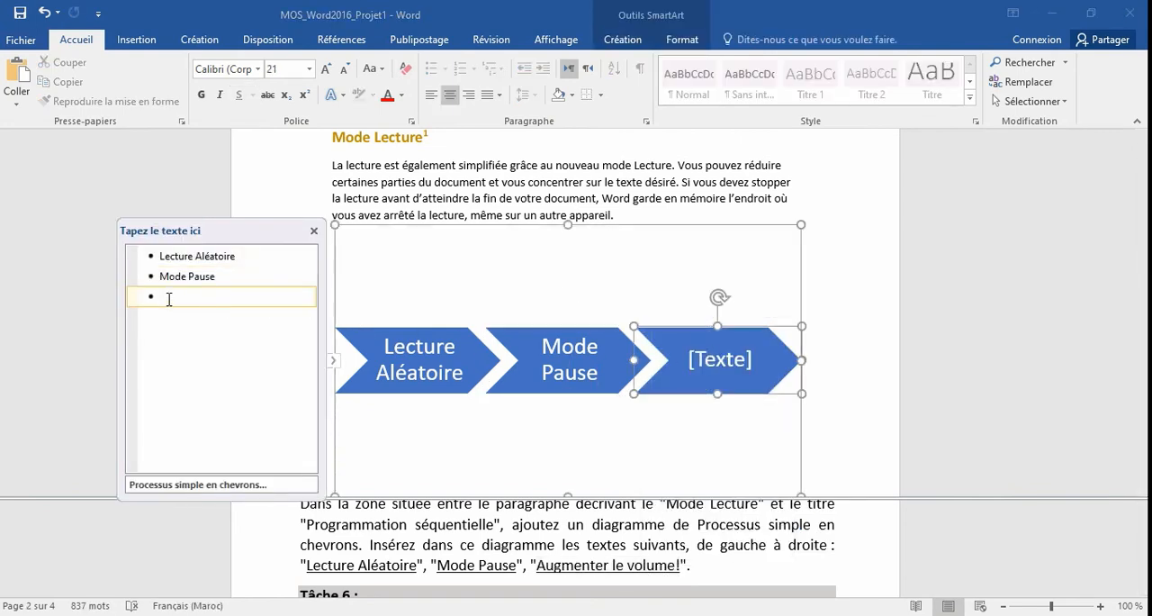
right_click(168, 299)
left_click(254, 372)
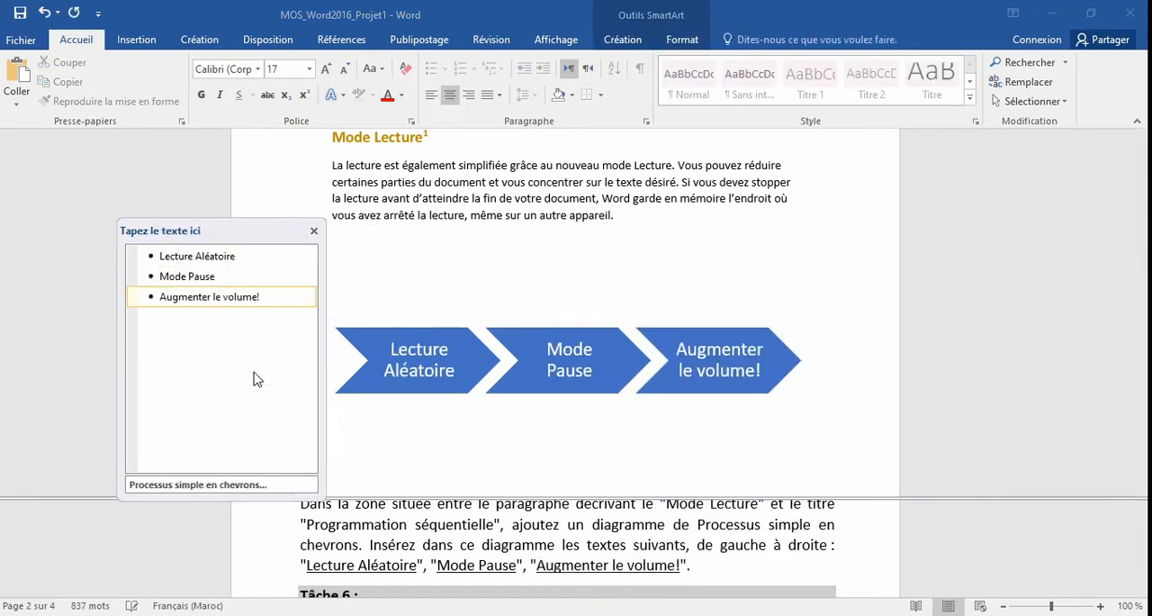
left_click(313, 234)
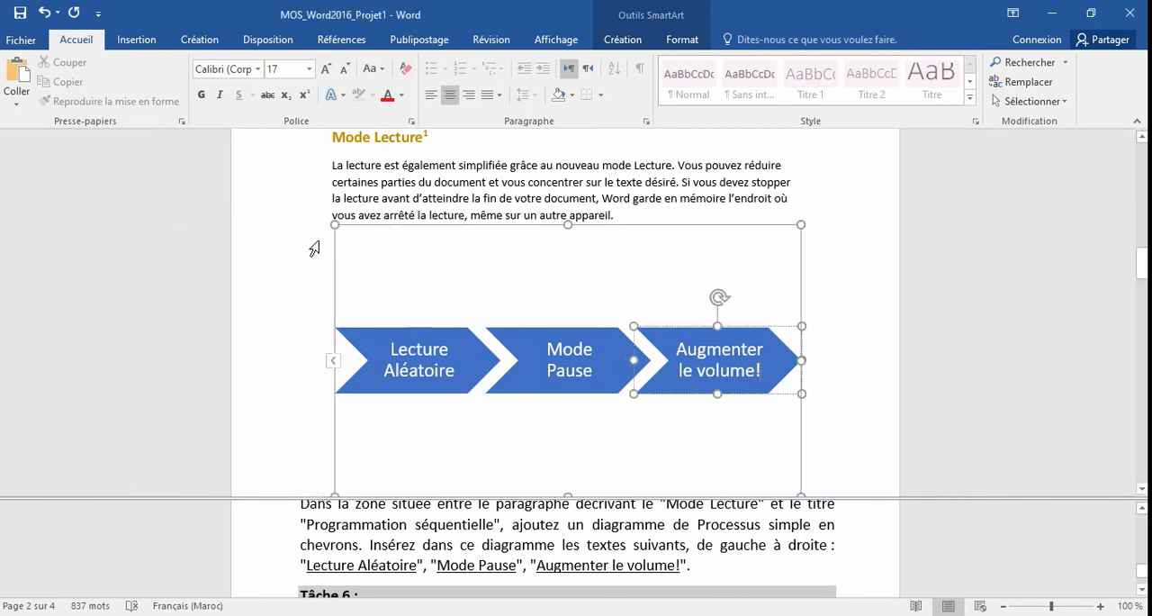
left_click(806, 414)
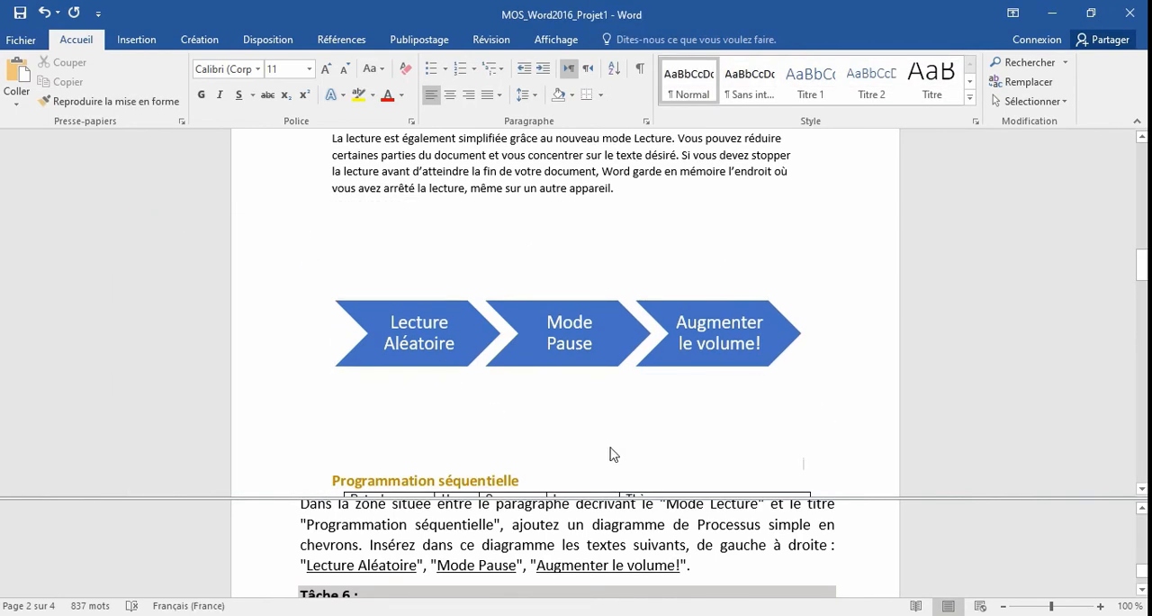
For Tâche 6, copy "Vidéo" from the instructions and paste it into the document's État property, showing all properties to reach it.
left_click(574, 554)
scroll(573, 552, "down", 2)
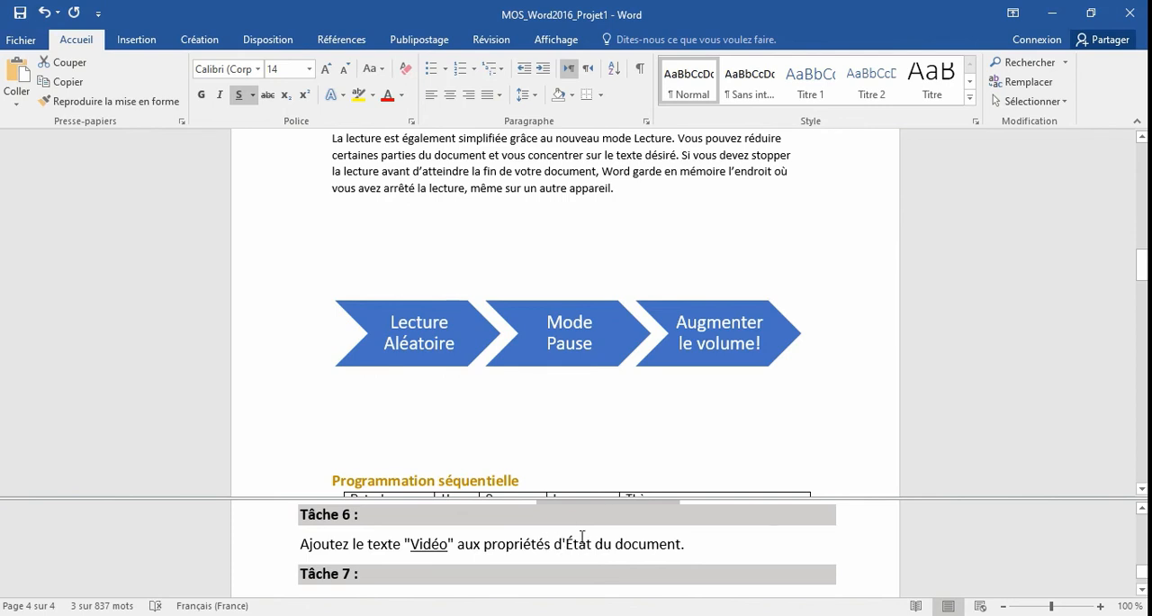
double_click(438, 541)
right_click(432, 543)
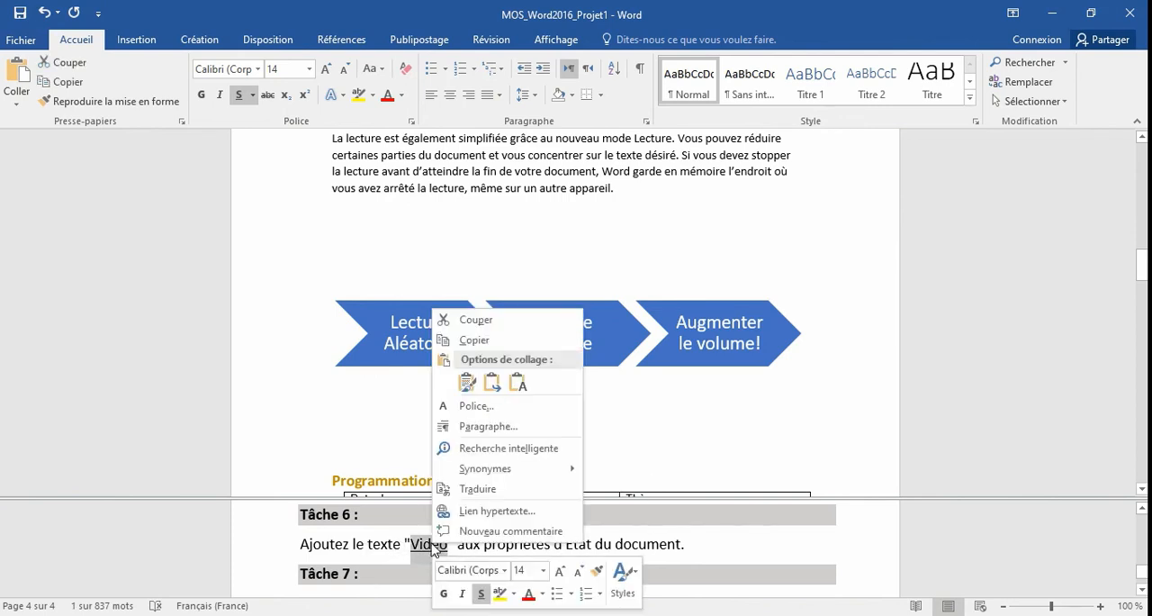
left_click(462, 345)
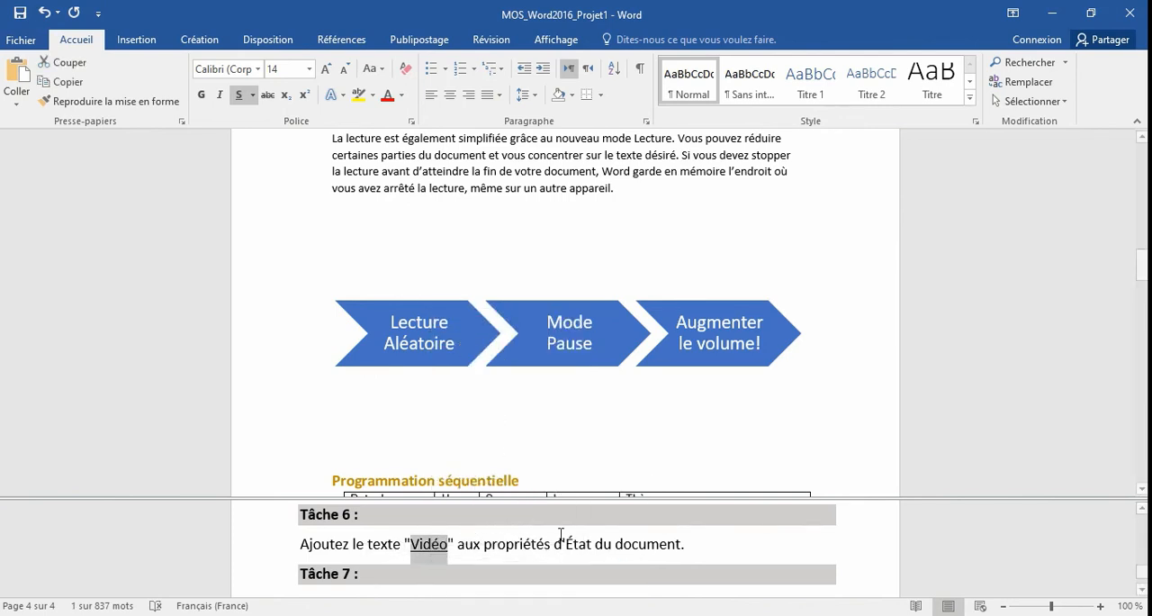
left_click(15, 49)
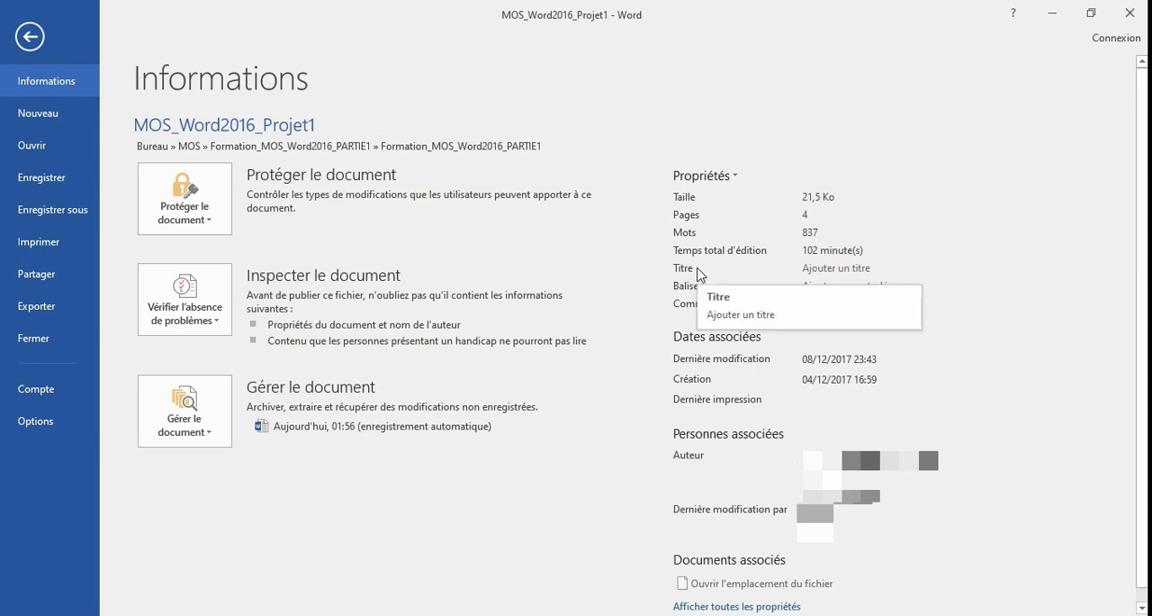
left_click(744, 606)
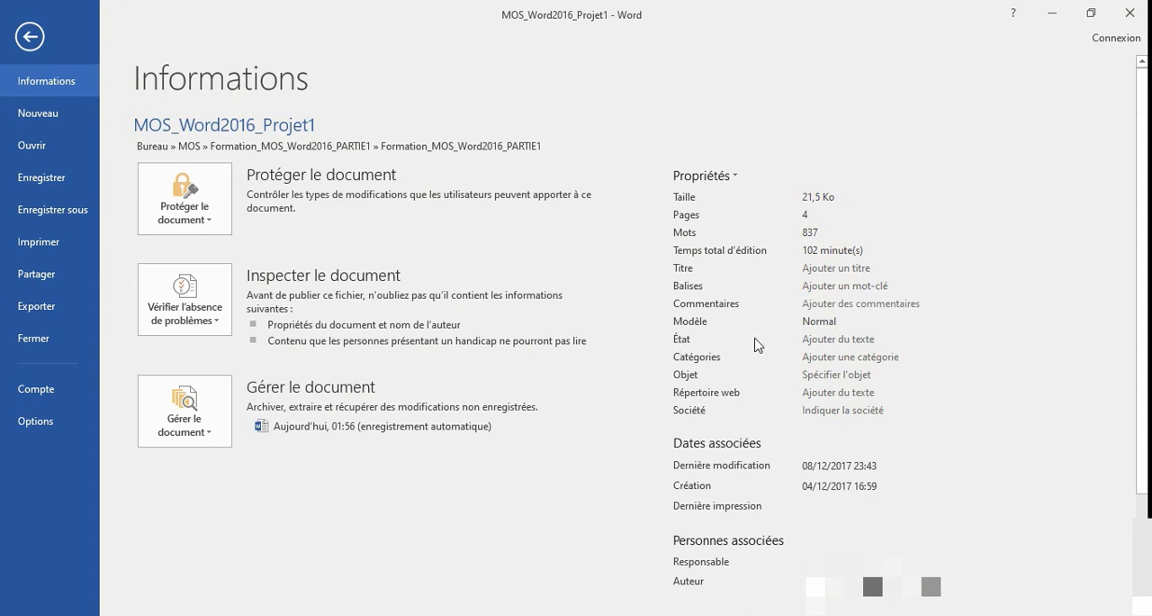
left_click(814, 338)
right_click(814, 340)
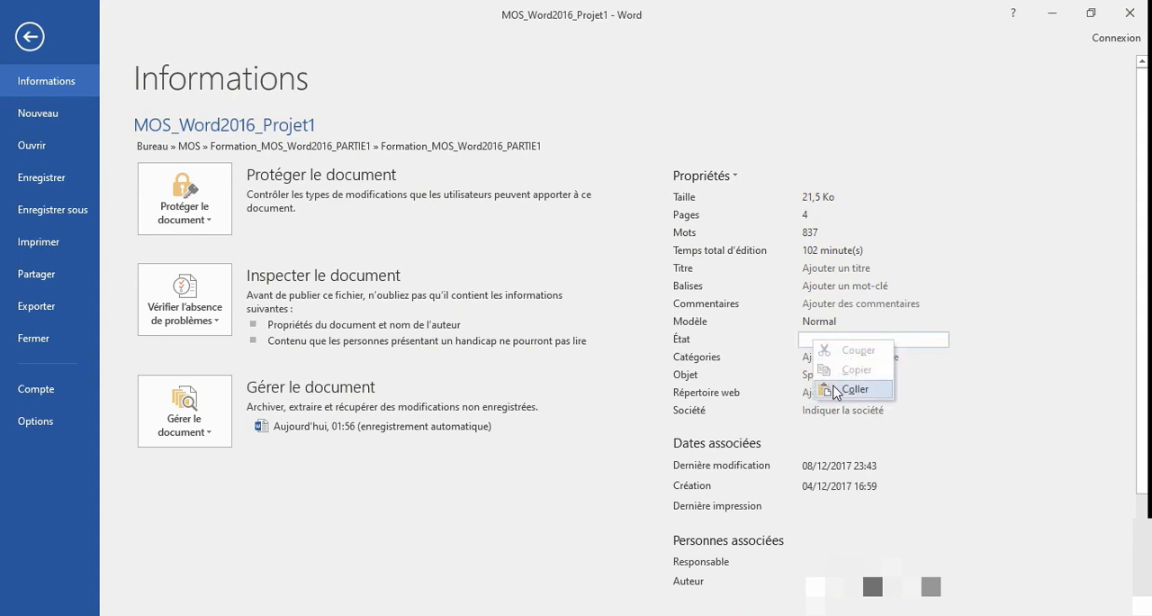
left_click(832, 384)
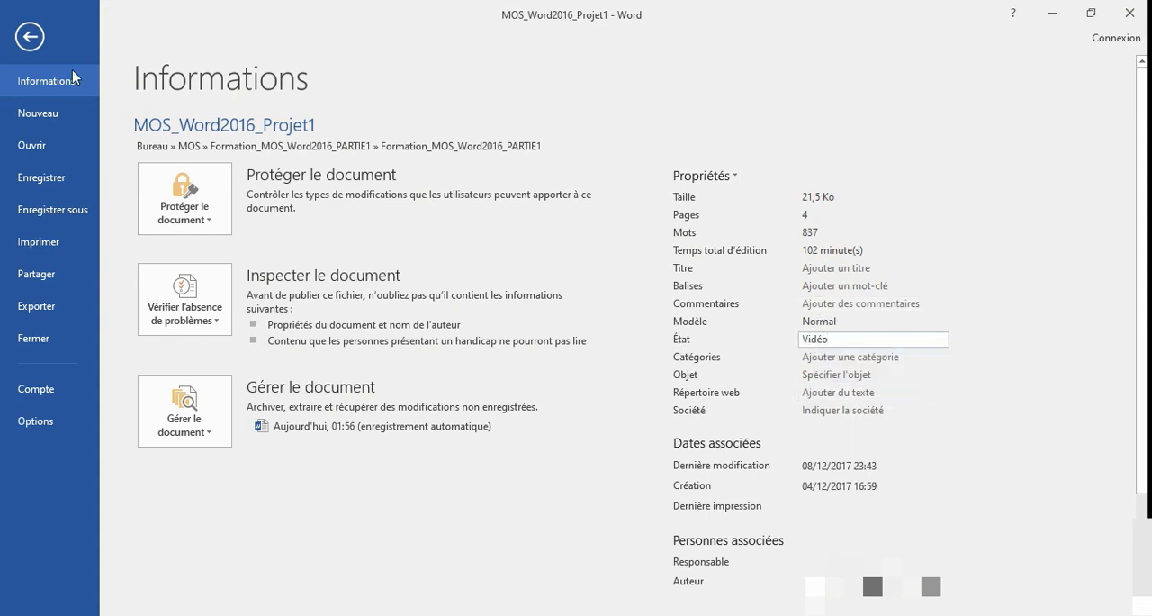
left_click(30, 37)
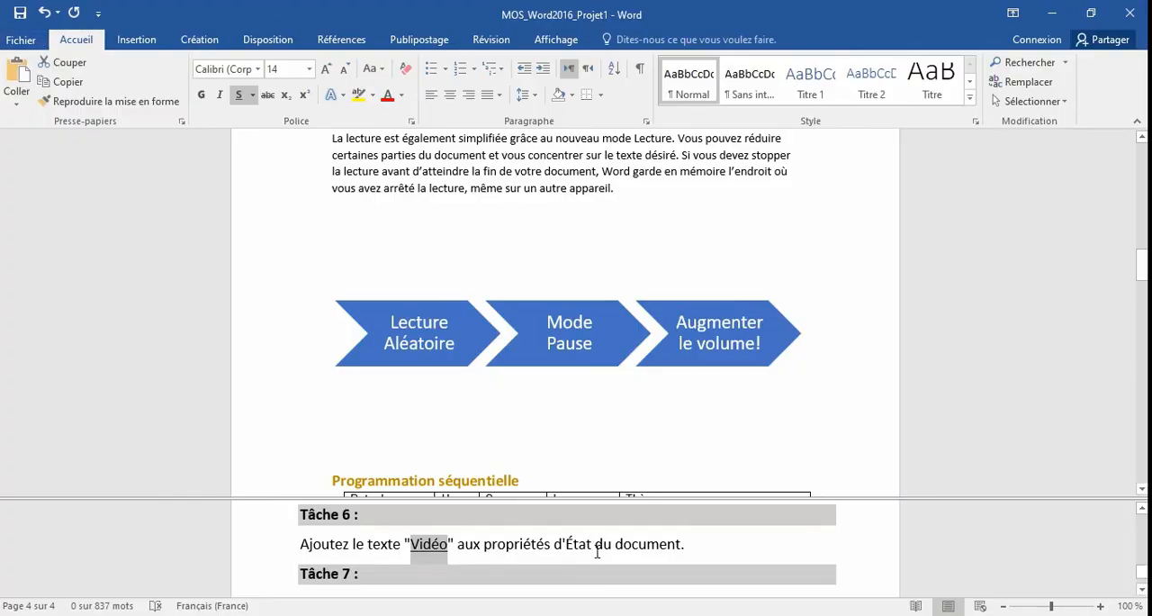
Following Tâche 7, set the Word display options to always show the Tabulations formatting marks on screen.
left_click(596, 549)
scroll(594, 549, "down", 1)
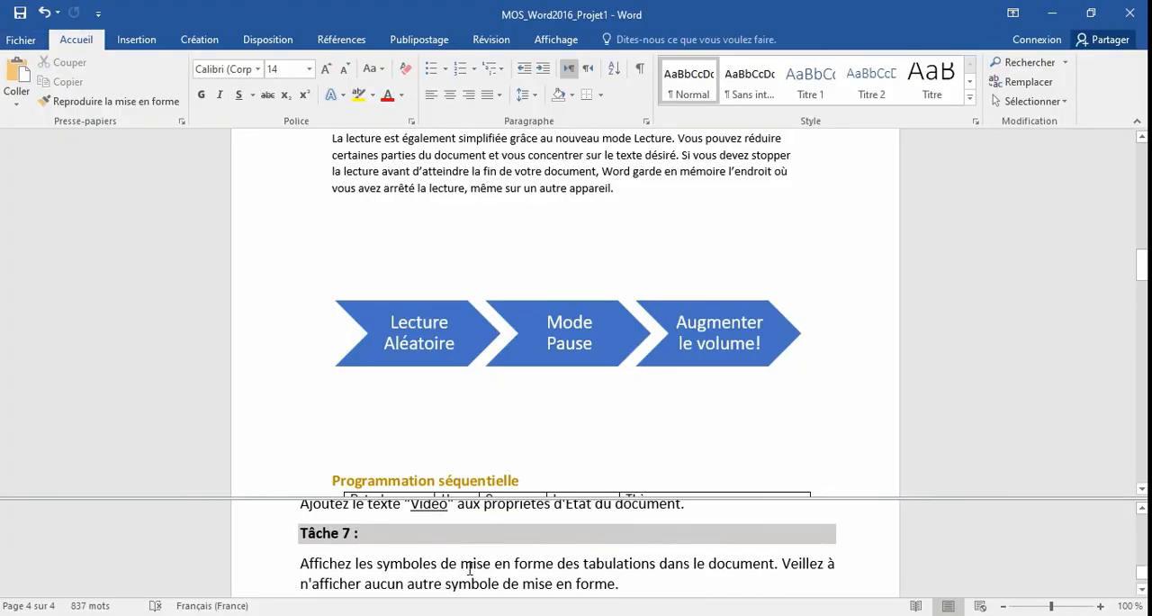
scroll(460, 565, "down", 1)
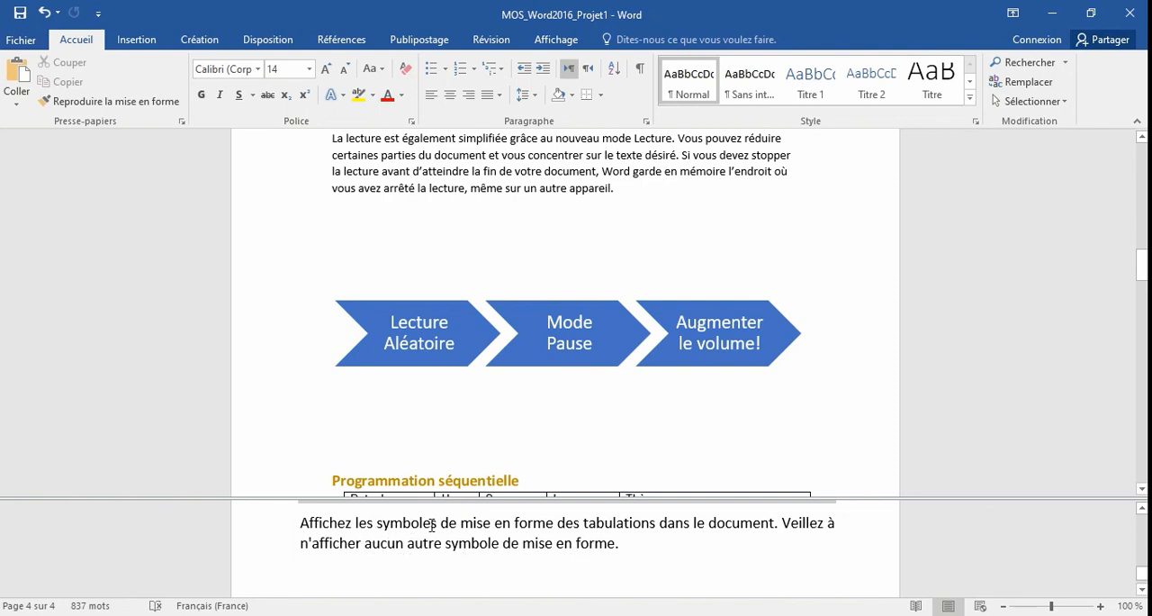
double_click(600, 522)
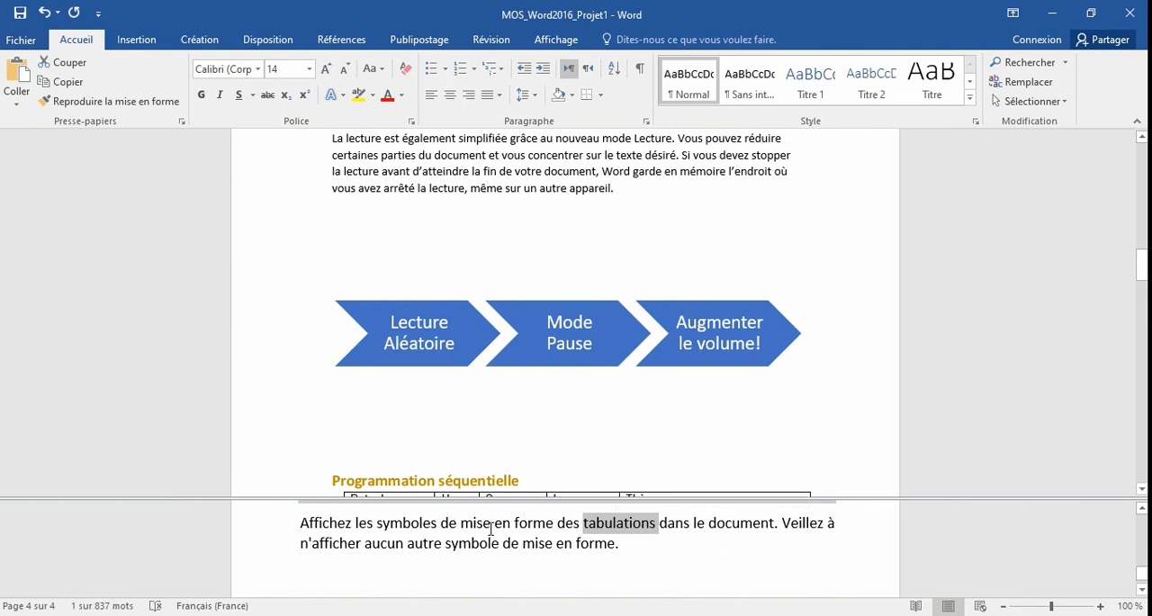
left_click(22, 41)
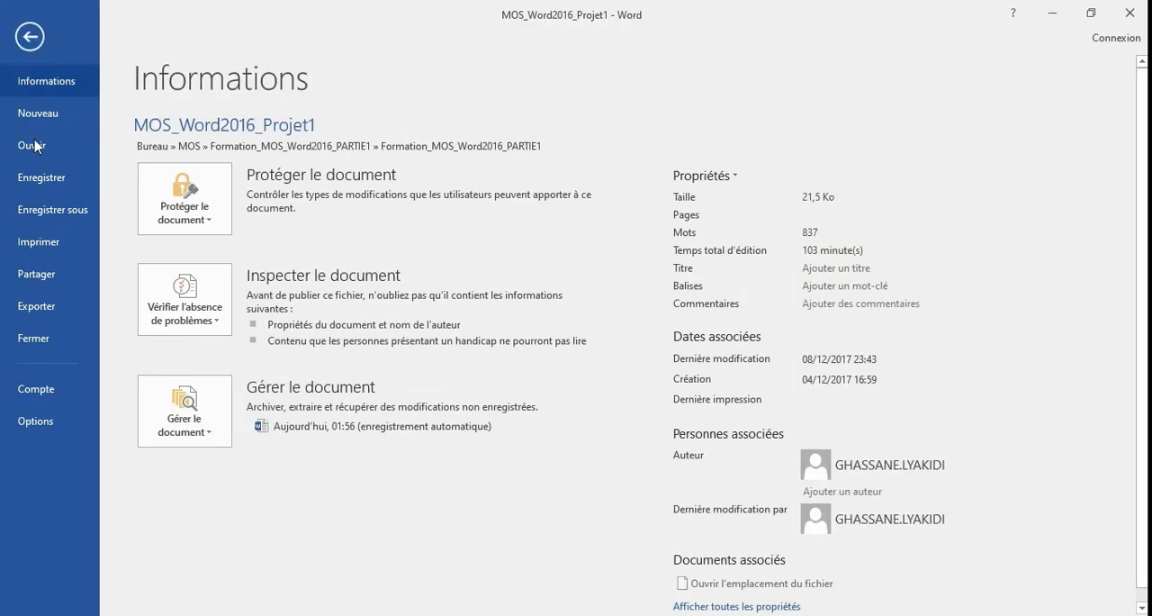
left_click(39, 421)
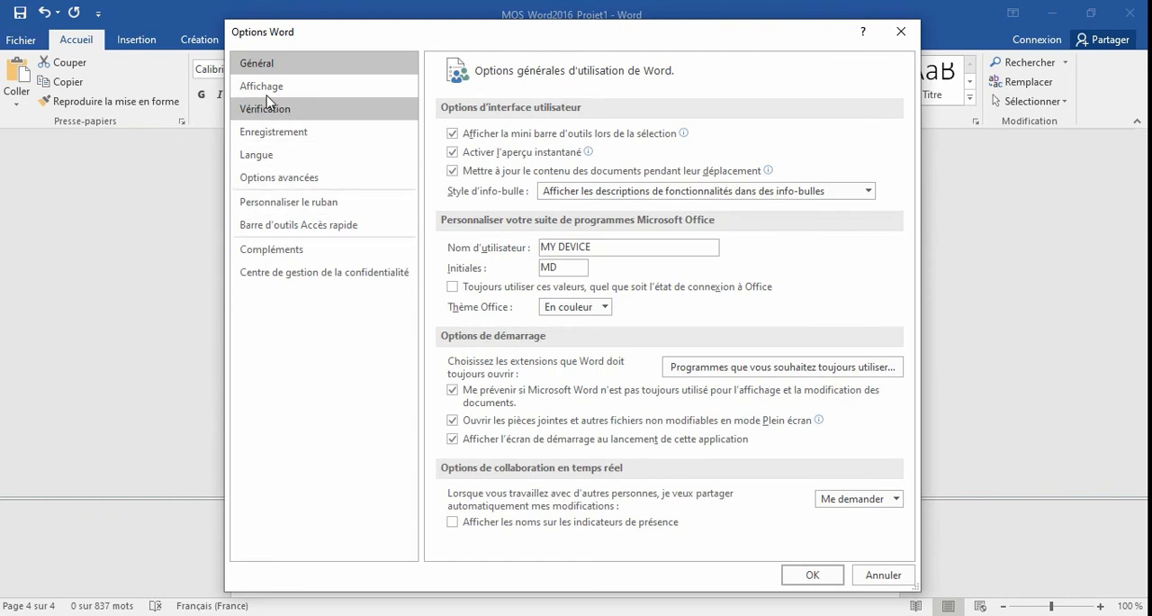
left_click(266, 93)
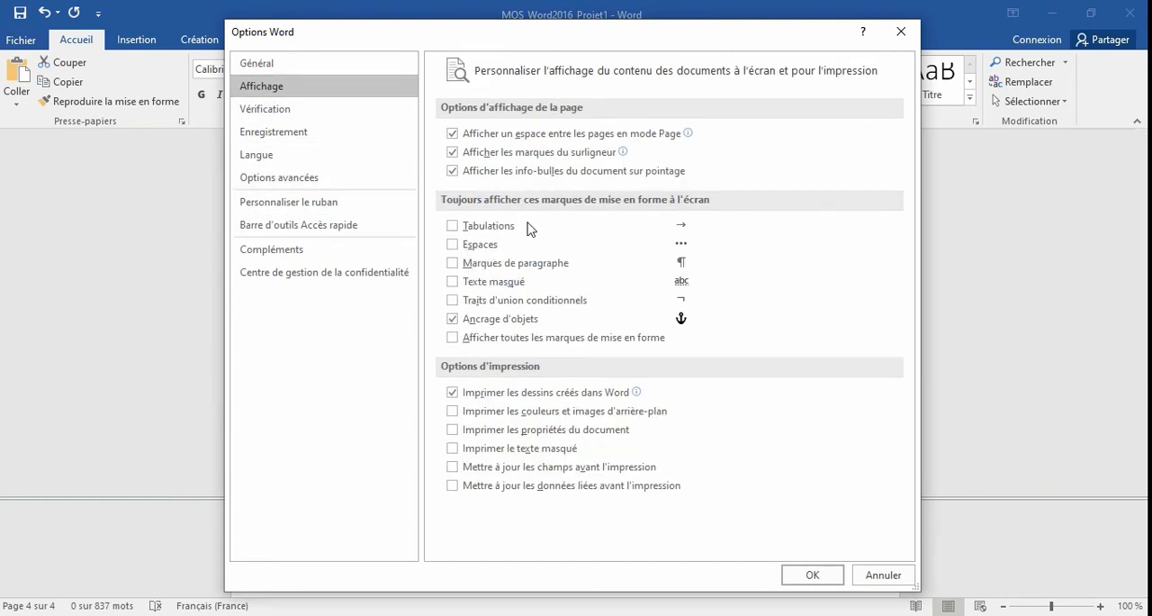
left_click(452, 225)
left_click(812, 576)
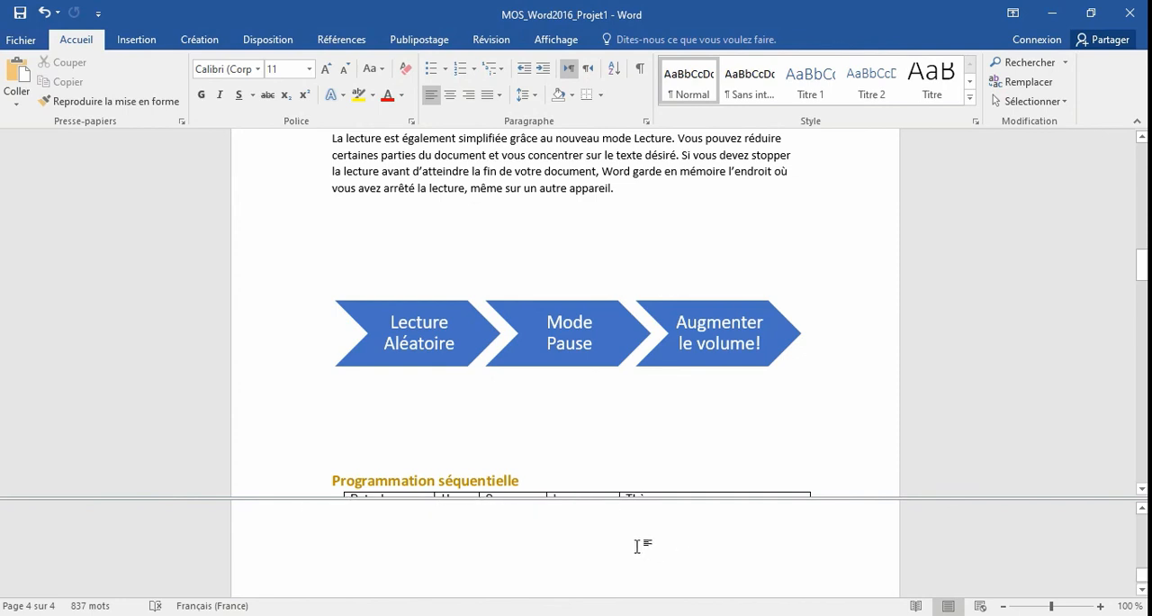
scroll(617, 544, "up", 1)
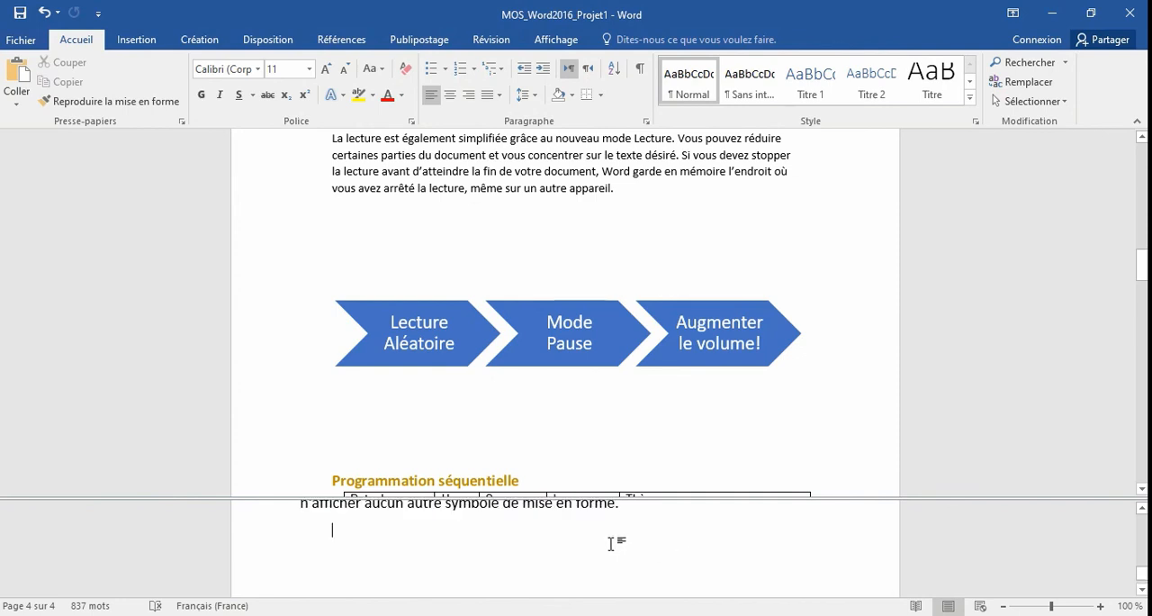
scroll(611, 543, "up", 1)
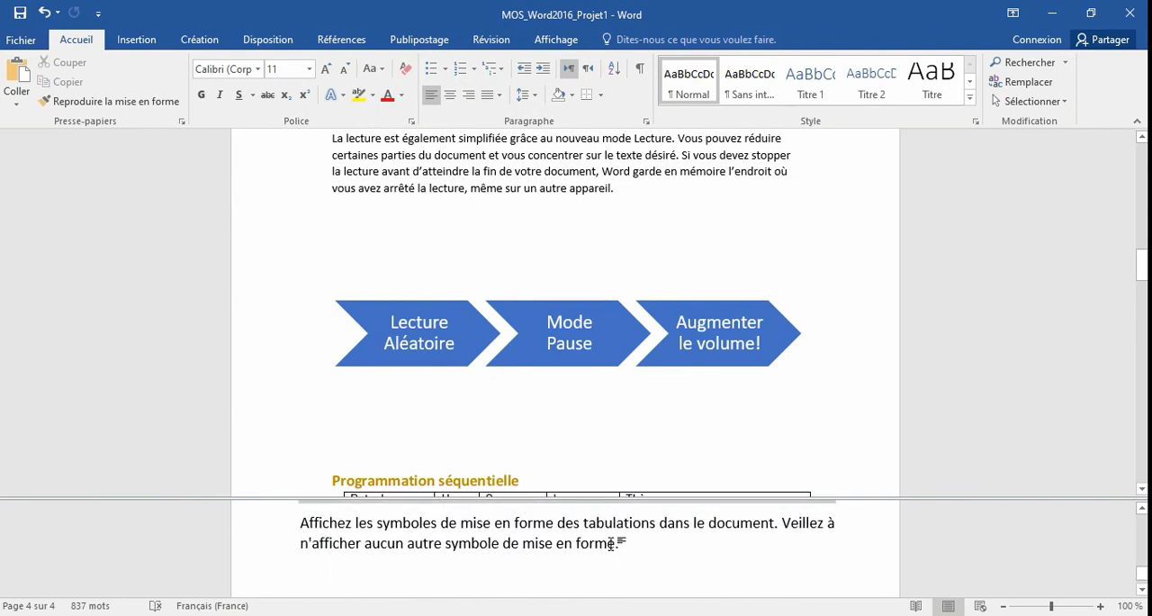